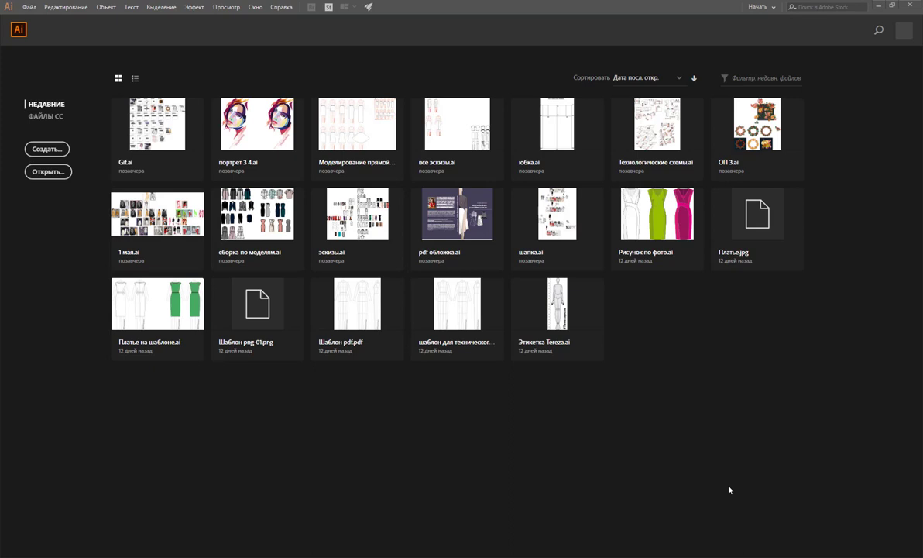
Switch from Illustrator's start screen to Chrome showing the Spring flowers Pinterest board.
{"action": "key", "text": "alt+Tab"}
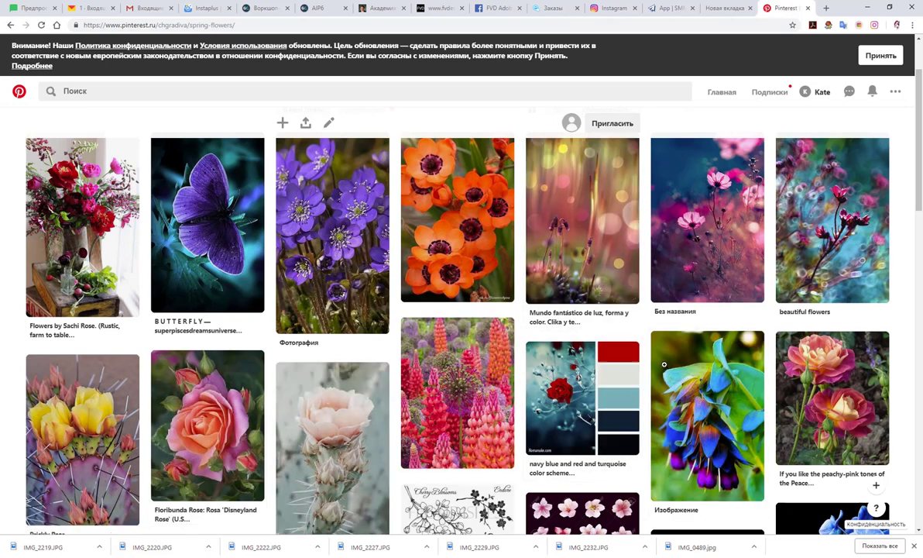
{"action": "mouse_move", "coordinate": [707, 416]}
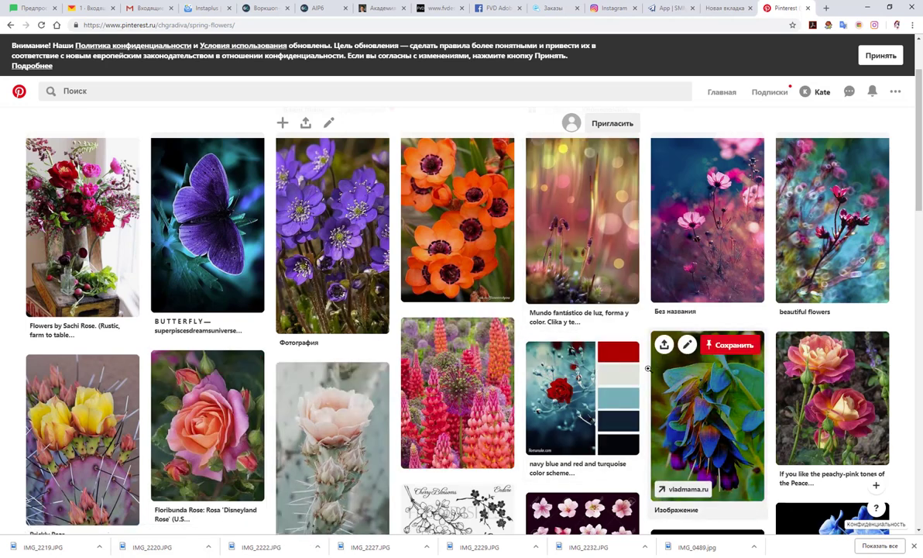
{"action": "scroll", "coordinate": [643, 364], "scroll_direction": "down", "scroll_amount": 1}
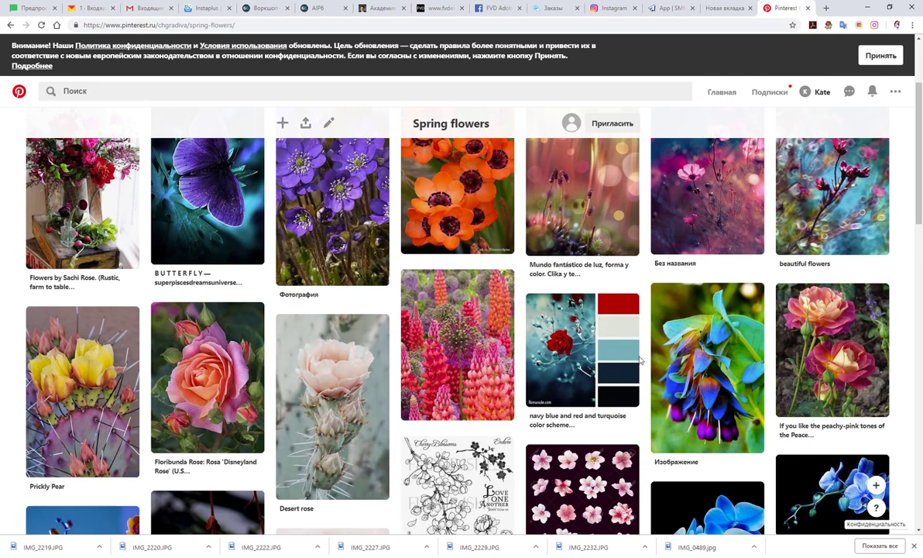
{"action": "left_click", "coordinate": [595, 351]}
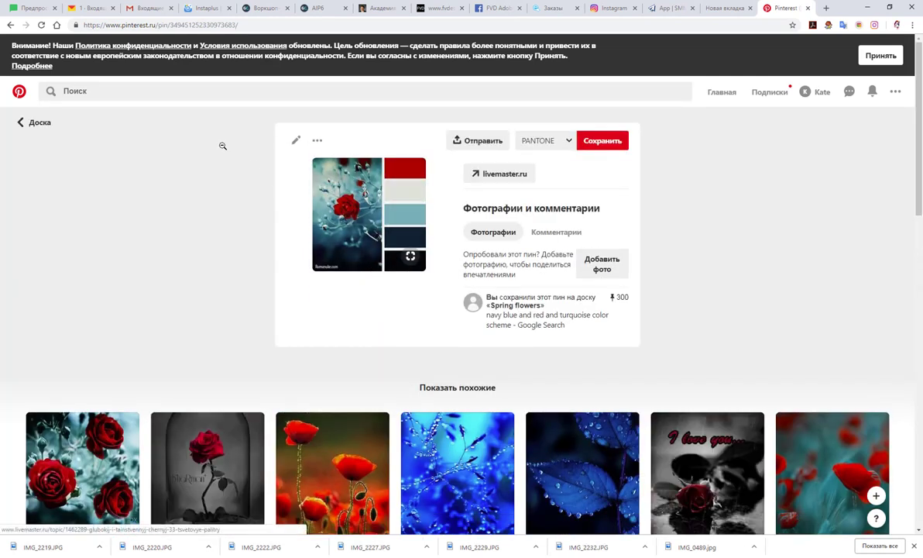
{"action": "left_click", "coordinate": [11, 25]}
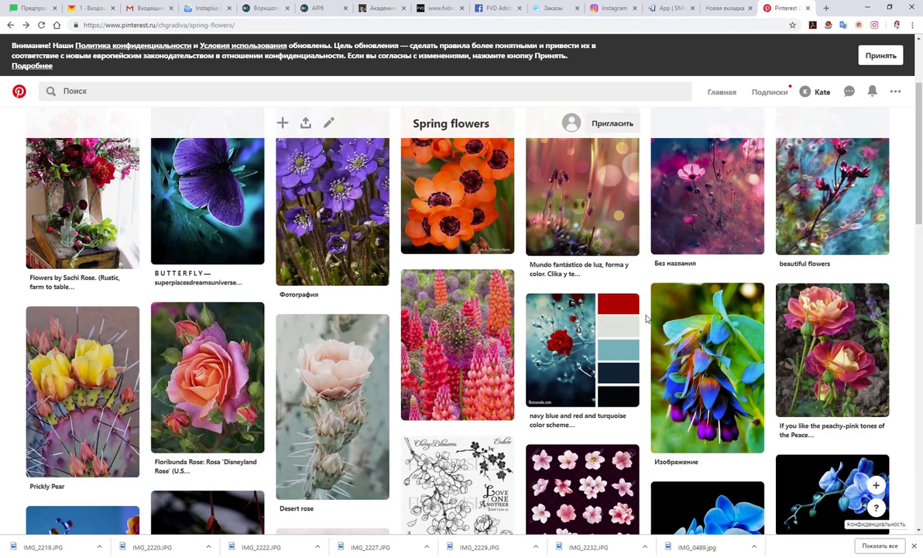
{"action": "scroll", "coordinate": [646, 318], "scroll_direction": "down", "scroll_amount": 1}
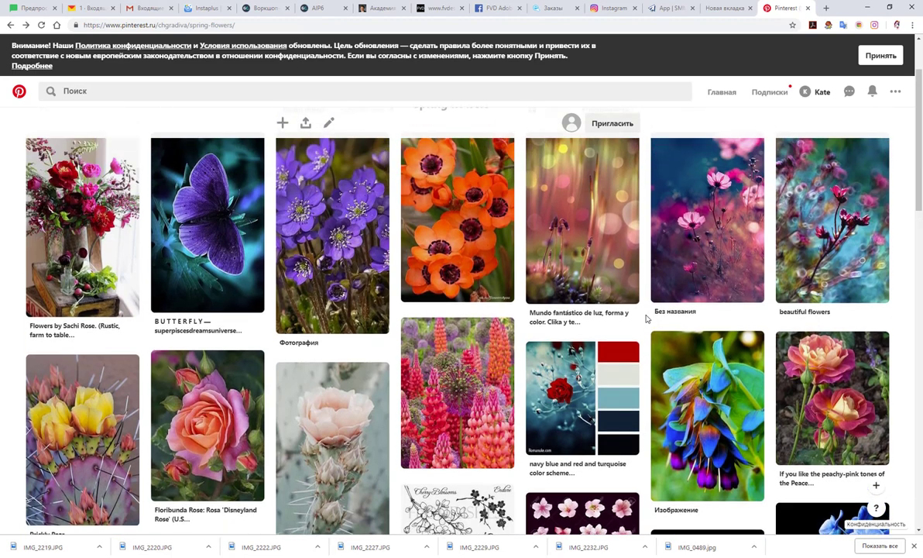
{"action": "scroll", "coordinate": [646, 317], "scroll_direction": "down", "scroll_amount": 1}
{"action": "scroll", "coordinate": [646, 317], "scroll_direction": "down", "scroll_amount": 2}
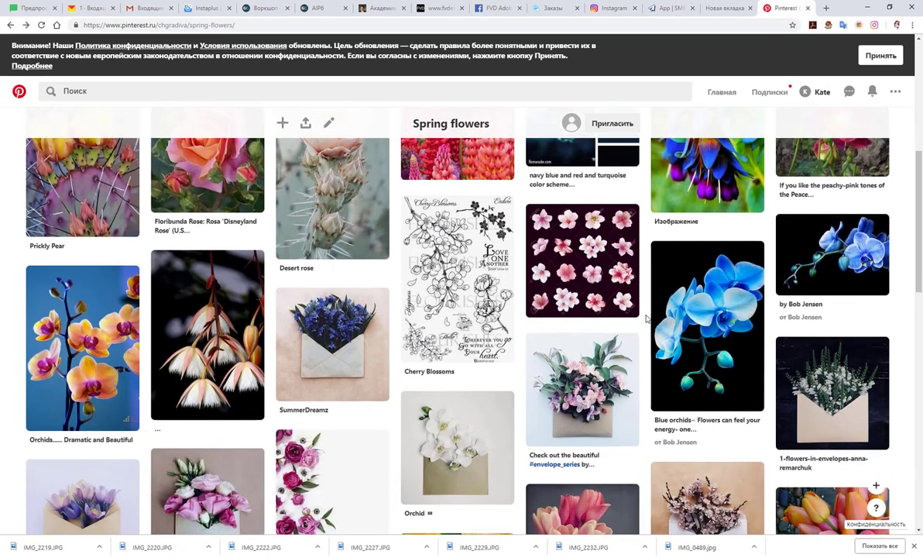
{"action": "scroll", "coordinate": [646, 317], "scroll_direction": "down", "scroll_amount": 3}
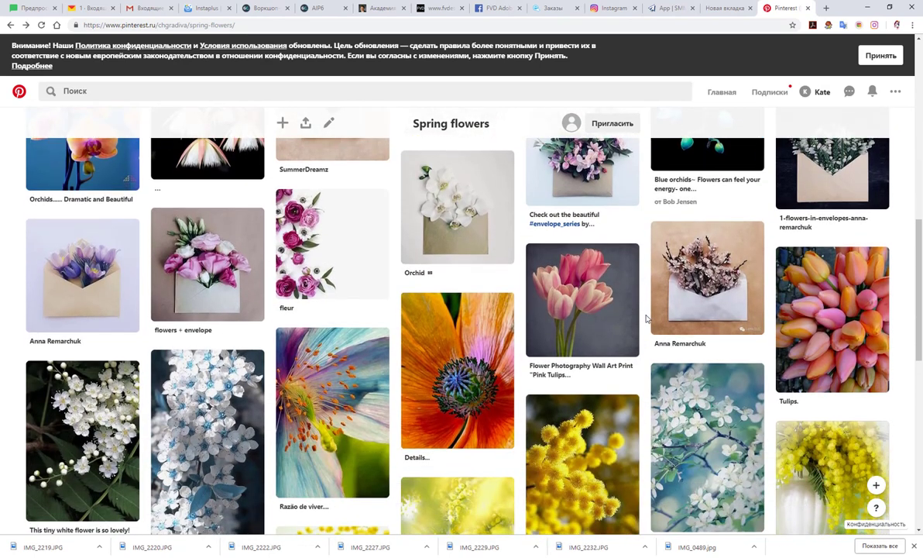
{"action": "scroll", "coordinate": [646, 317], "scroll_direction": "down", "scroll_amount": 3}
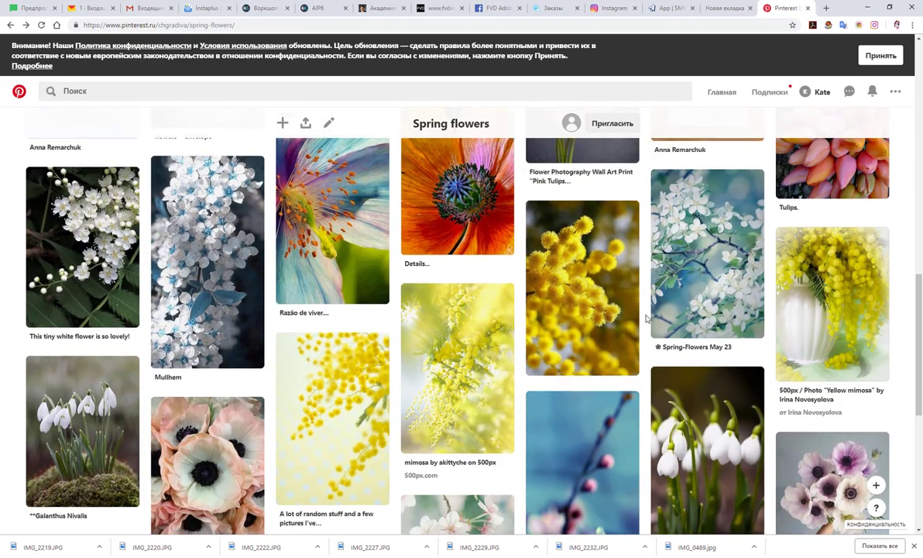
{"action": "scroll", "coordinate": [646, 318], "scroll_direction": "down", "scroll_amount": 1}
{"action": "scroll", "coordinate": [645, 318], "scroll_direction": "up", "scroll_amount": 5}
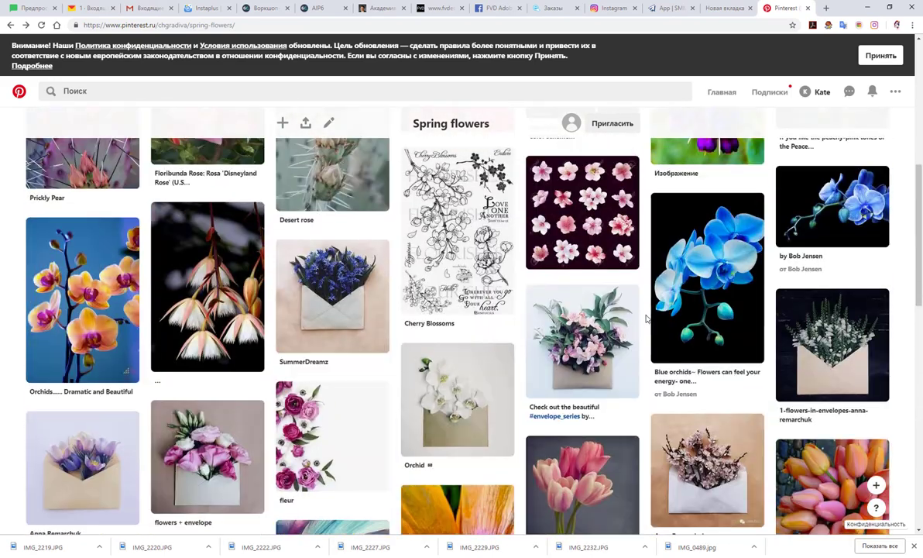
{"action": "scroll", "coordinate": [646, 318], "scroll_direction": "up", "scroll_amount": 3}
{"action": "scroll", "coordinate": [646, 318], "scroll_direction": "up", "scroll_amount": 3}
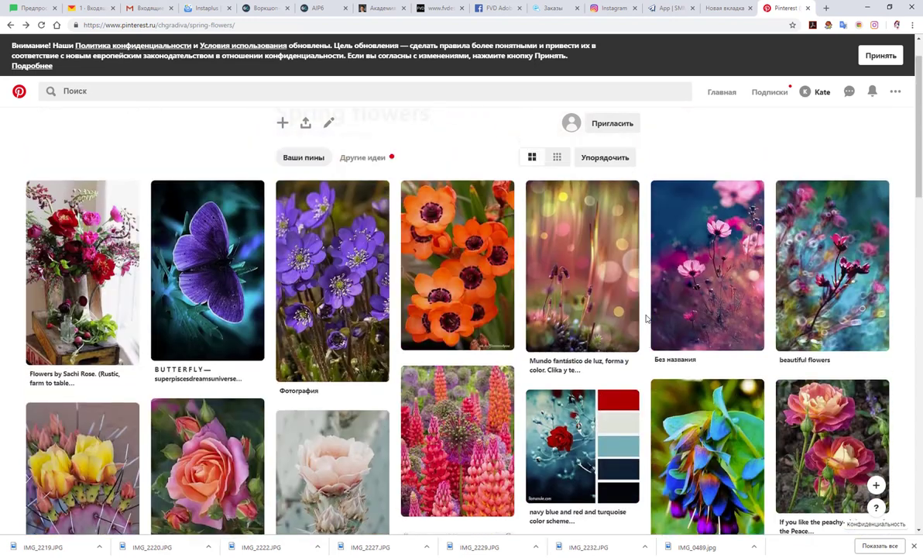
{"action": "scroll", "coordinate": [646, 317], "scroll_direction": "up", "scroll_amount": 1}
Save the purple butterfly pin's image as a JPEG to the desktop, then minimise Chrome.
{"action": "right_click", "coordinate": [223, 340]}
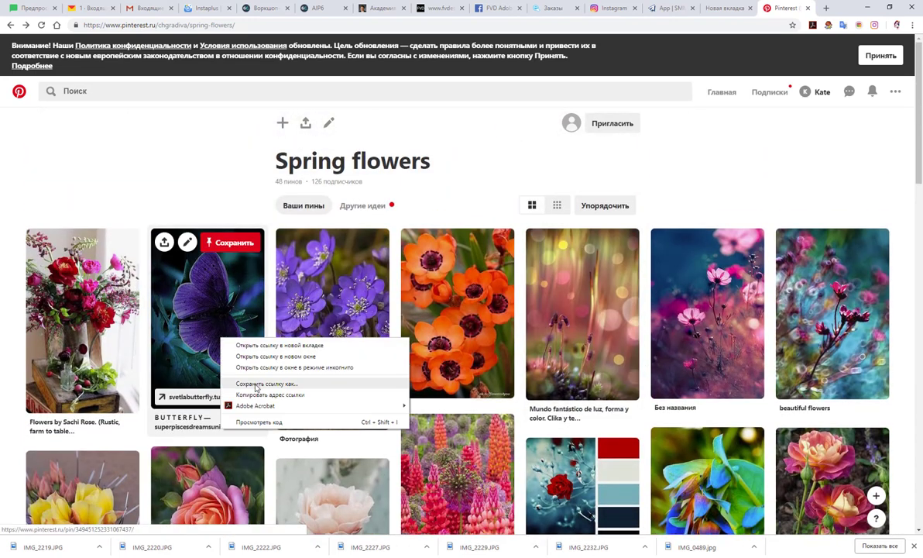
{"action": "left_click", "coordinate": [249, 332]}
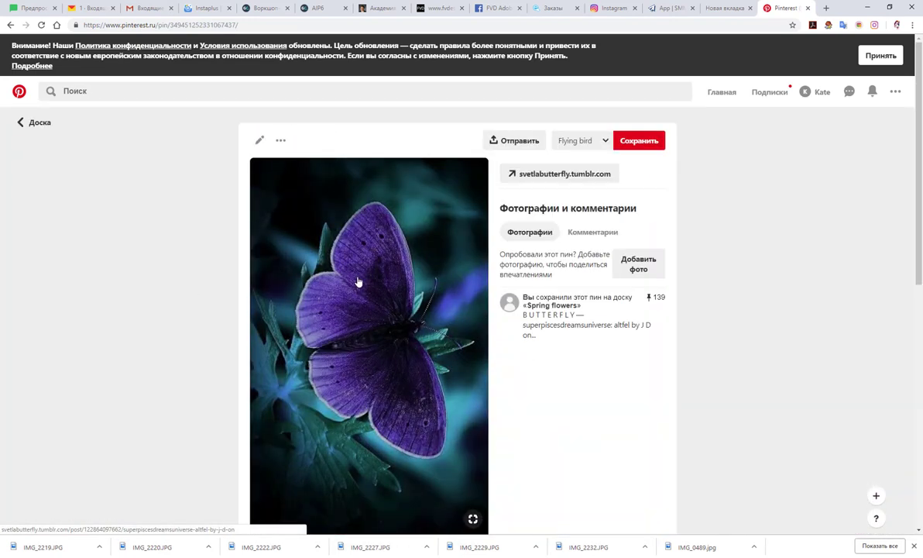
{"action": "right_click", "coordinate": [357, 279]}
{"action": "left_click", "coordinate": [391, 361]}
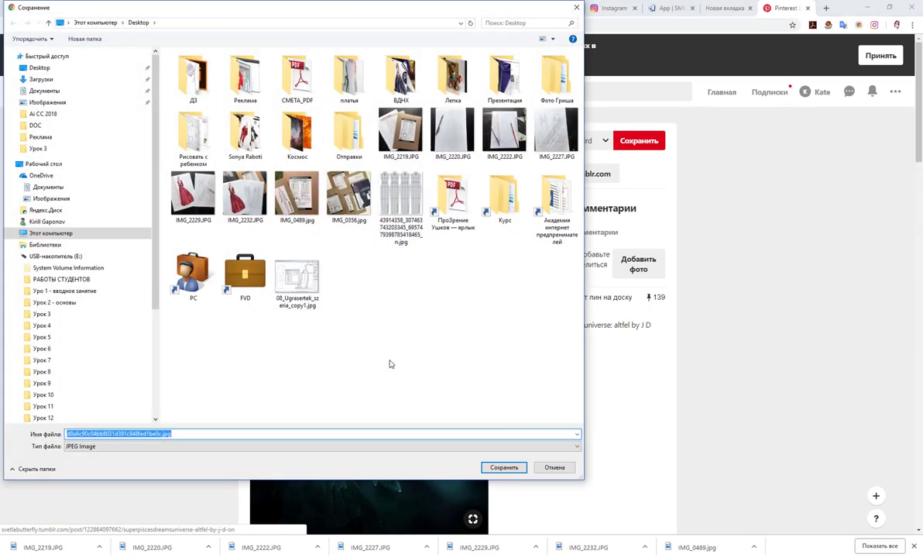
{"action": "left_click", "coordinate": [56, 137]}
{"action": "left_click", "coordinate": [61, 164]}
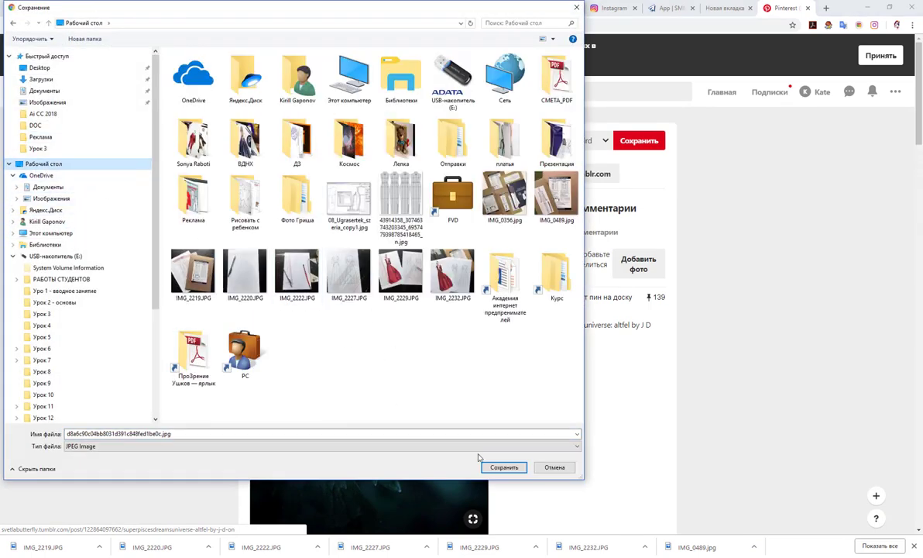
{"action": "left_click", "coordinate": [490, 468]}
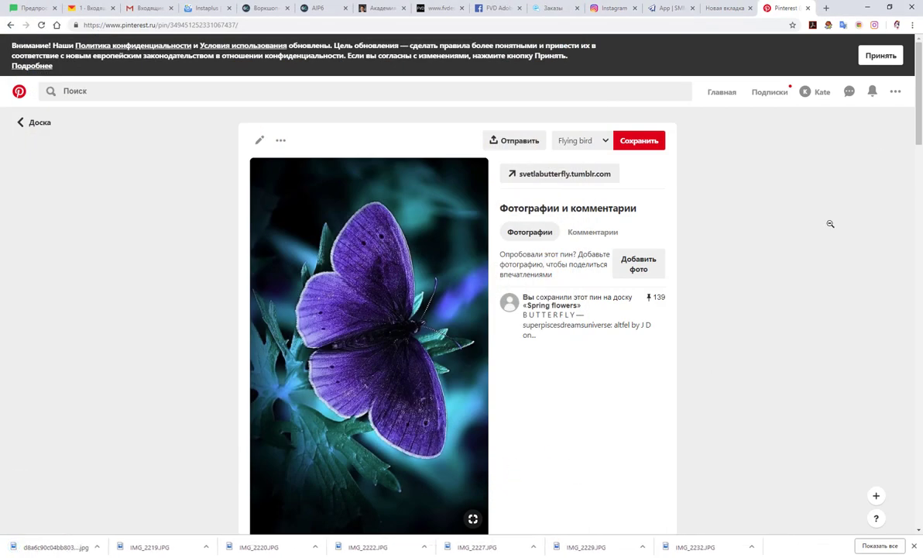
{"action": "left_click", "coordinate": [868, 7]}
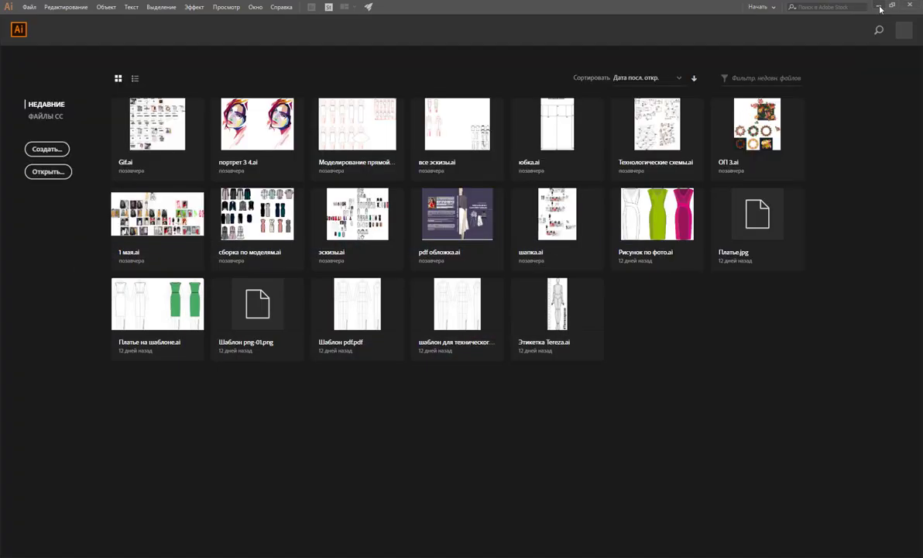
Open the desktop butterfly JPEG with Adobe Illustrator CC 2018 via Open With.
{"action": "left_click", "coordinate": [879, 7]}
{"action": "left_click", "coordinate": [165, 312]}
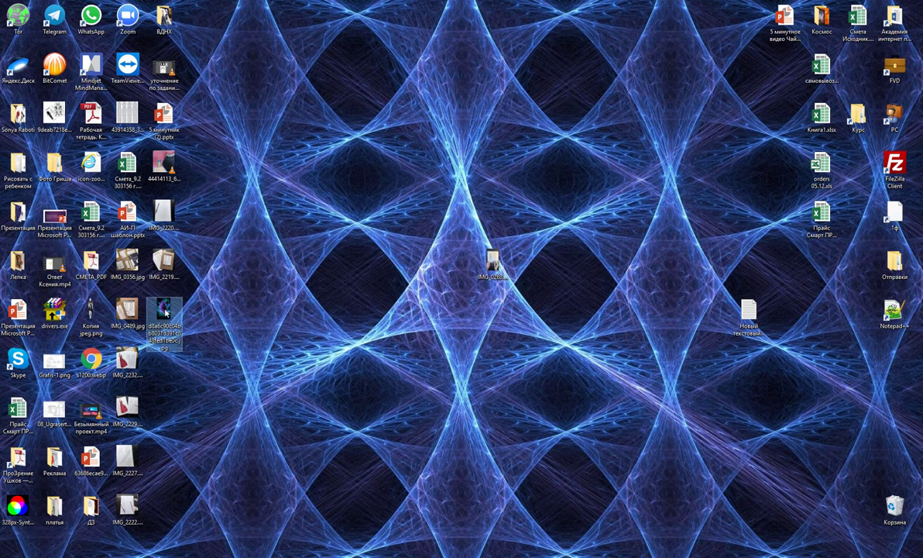
{"action": "right_click", "coordinate": [165, 312]}
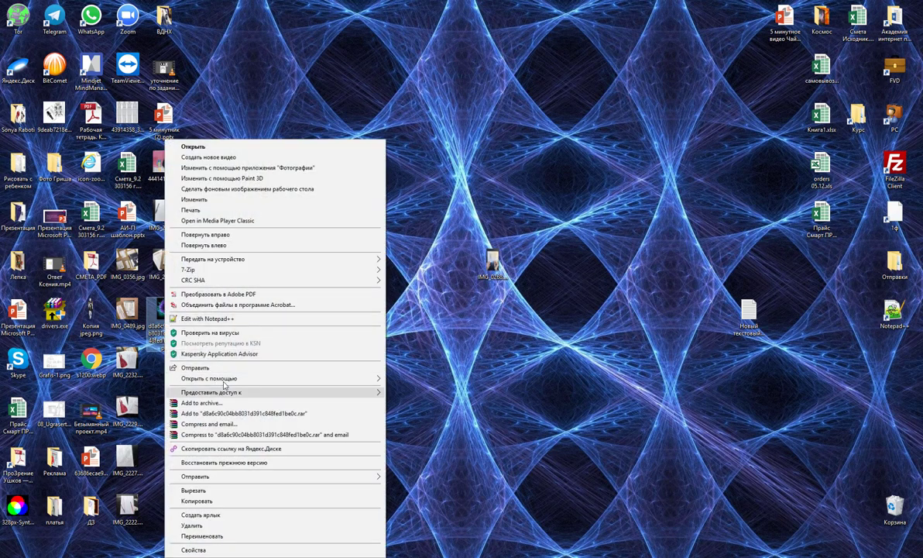
{"action": "mouse_move", "coordinate": [209, 377]}
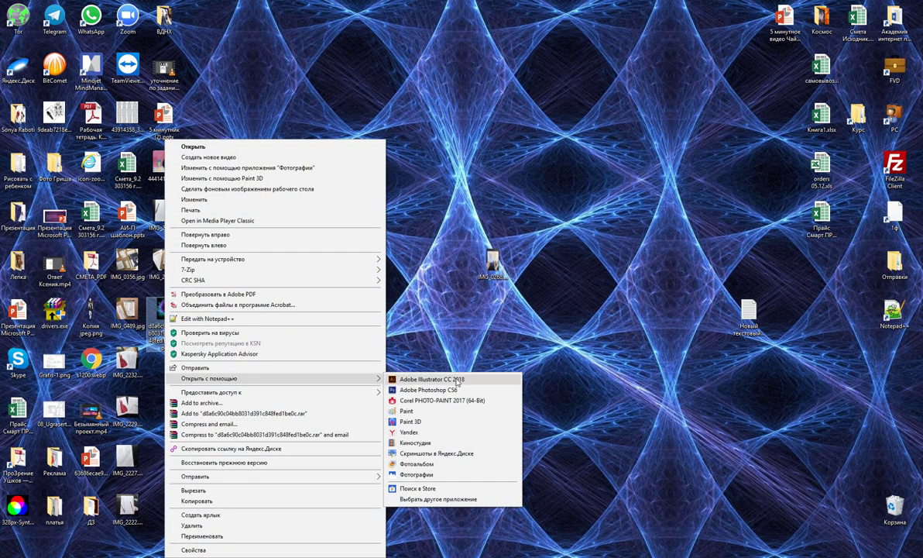
{"action": "left_click", "coordinate": [453, 381]}
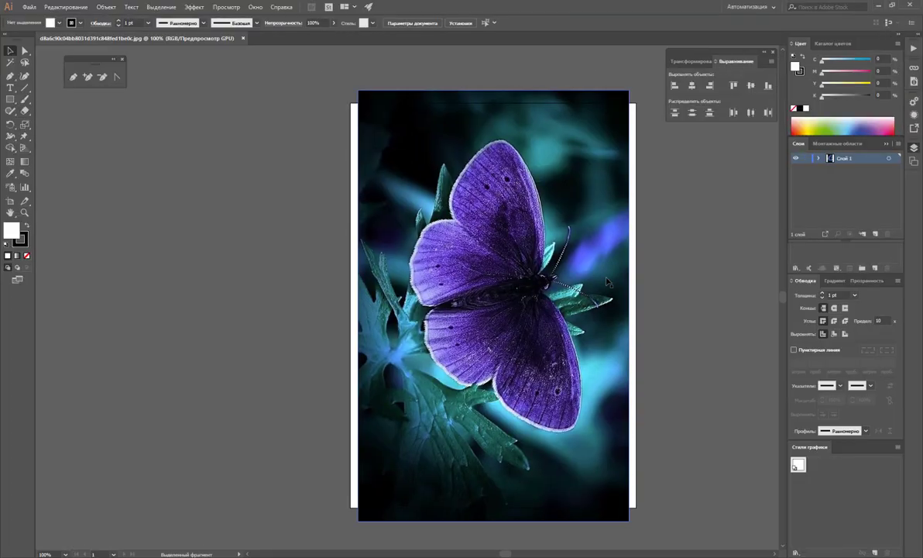
Select the butterfly image and show the Swatches panel.
{"action": "left_click", "coordinate": [488, 247]}
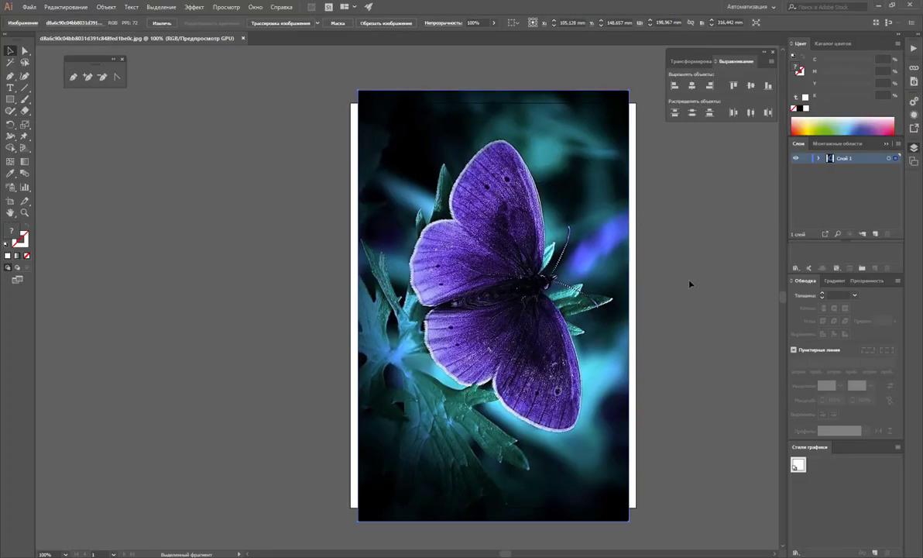
{"action": "left_click", "coordinate": [829, 143]}
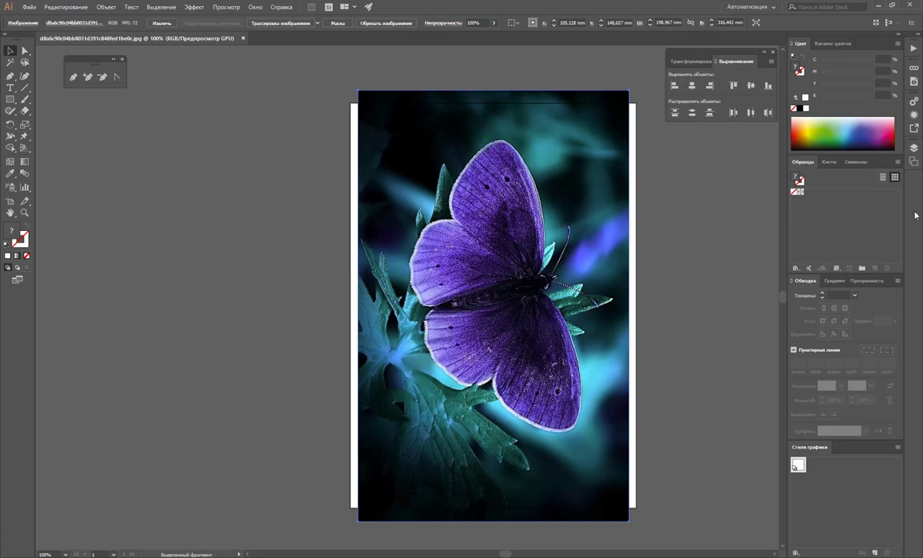
{"action": "left_click", "coordinate": [31, 8]}
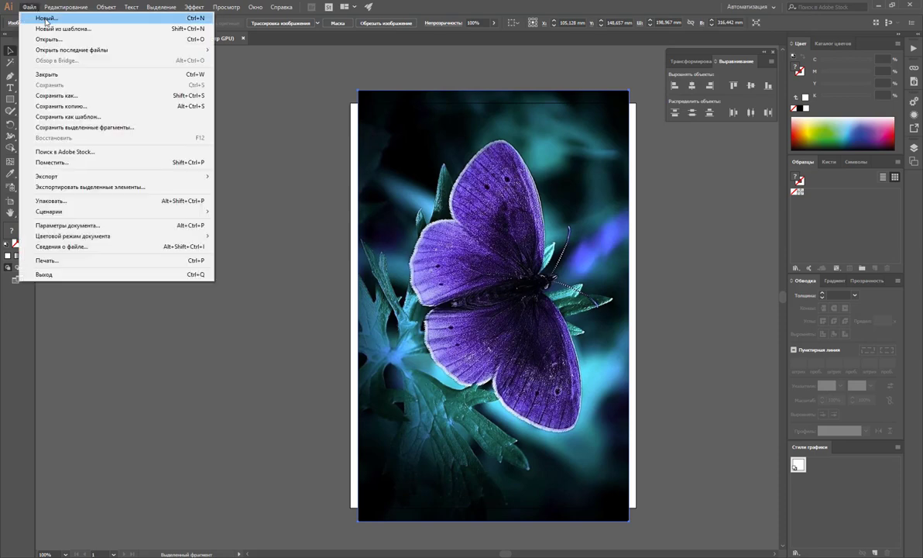
Create Безымянный-2 from the custom 150 × 150 mm CMYK preset.
{"action": "left_click", "coordinate": [46, 18]}
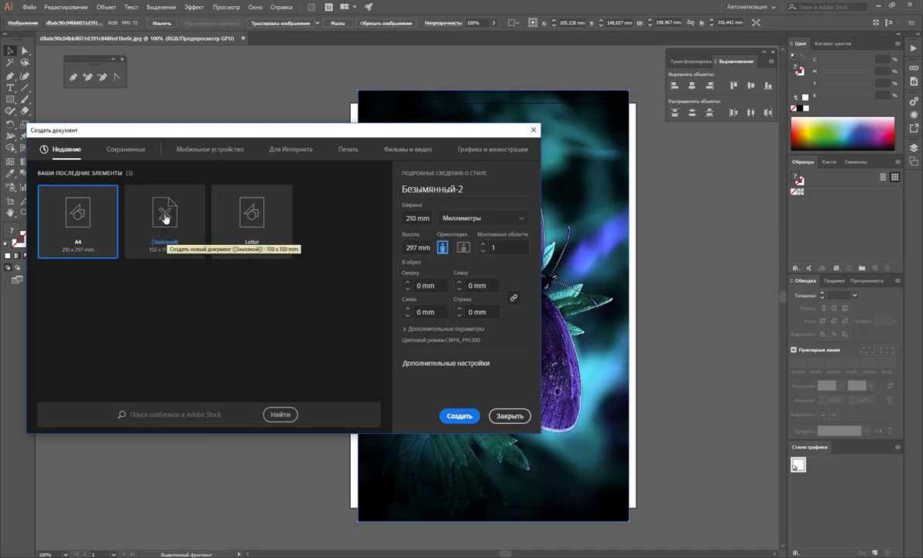
{"action": "left_click", "coordinate": [164, 217]}
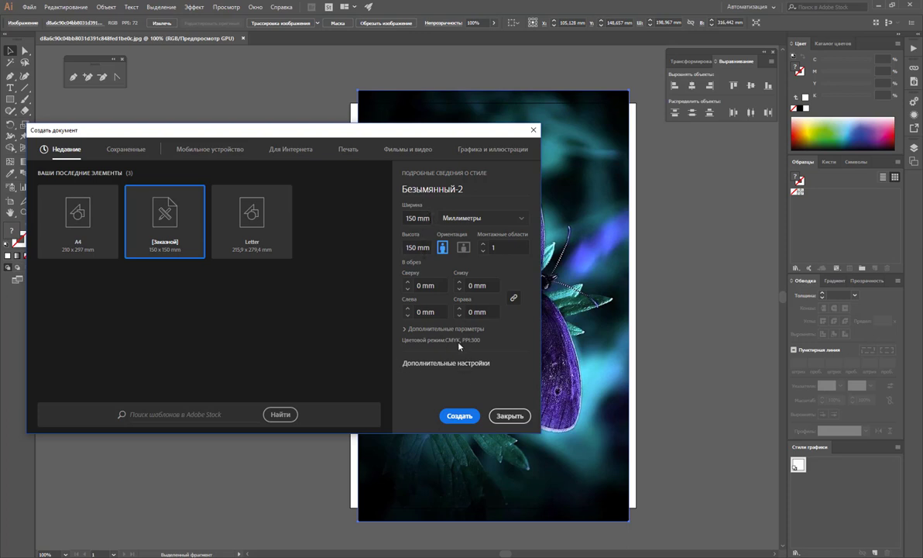
{"action": "left_click", "coordinate": [460, 416]}
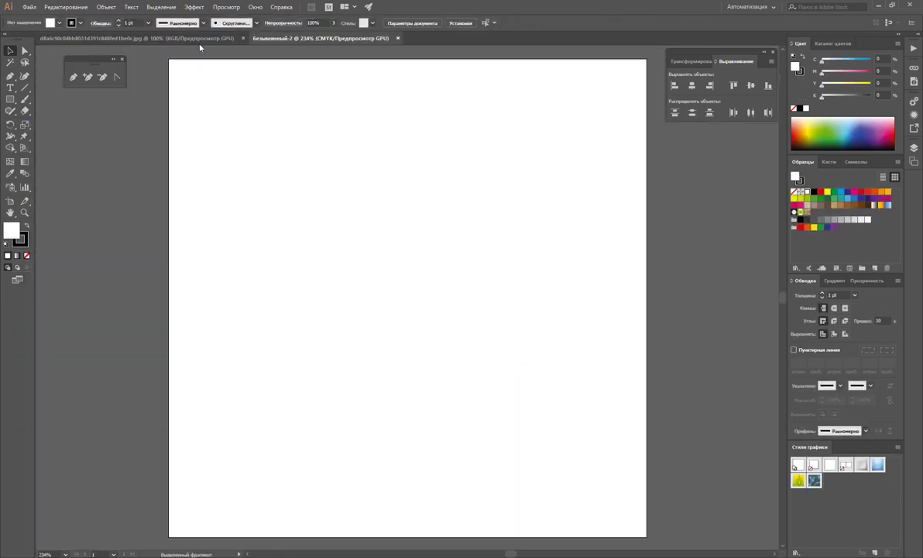
Paste the butterfly photo into Безымянный-2 and drag it onto the artboard.
{"action": "left_click", "coordinate": [198, 38]}
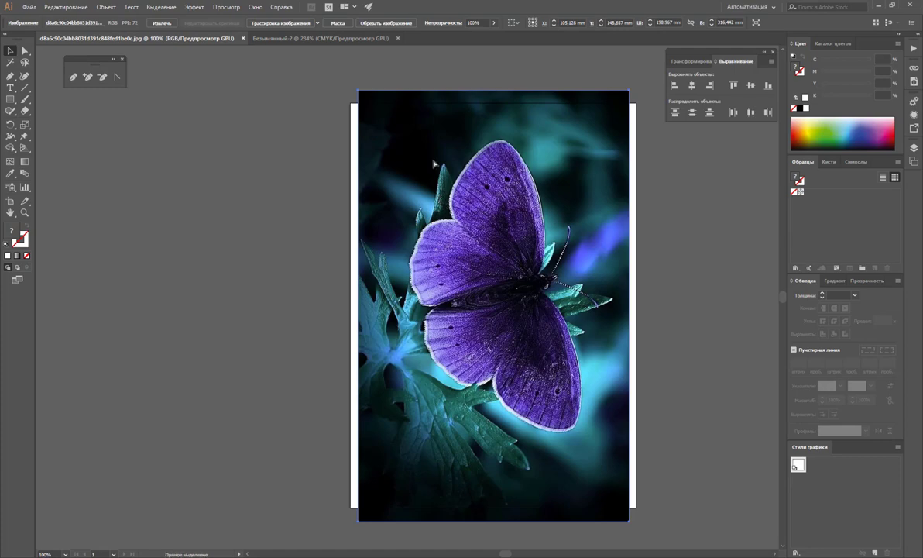
{"action": "left_click", "coordinate": [305, 37]}
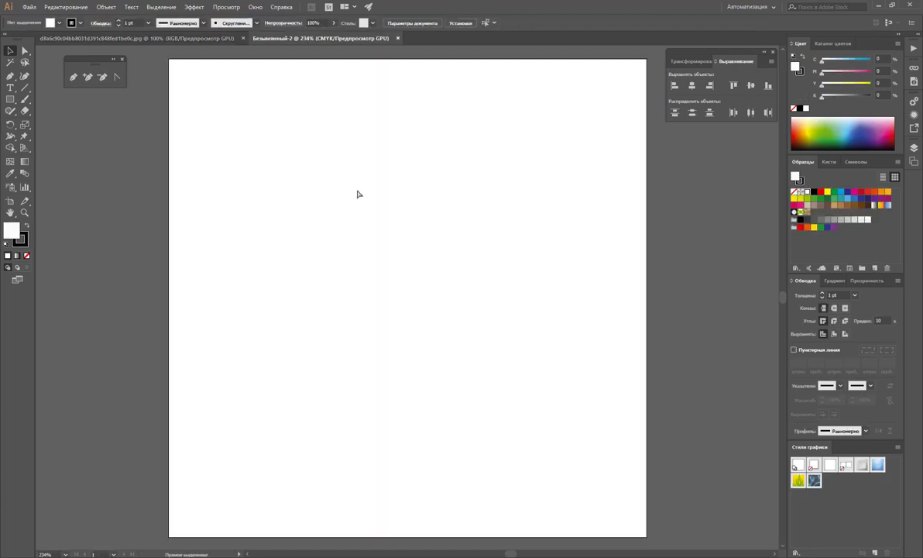
{"action": "key", "text": "ctrl+v"}
{"action": "mouse_move", "coordinate": [423, 187]}
{"action": "left_mouse_down"}
{"action": "mouse_move", "coordinate": [416, 207]}
{"action": "mouse_move", "coordinate": [474, 186]}
{"action": "left_mouse_up"}
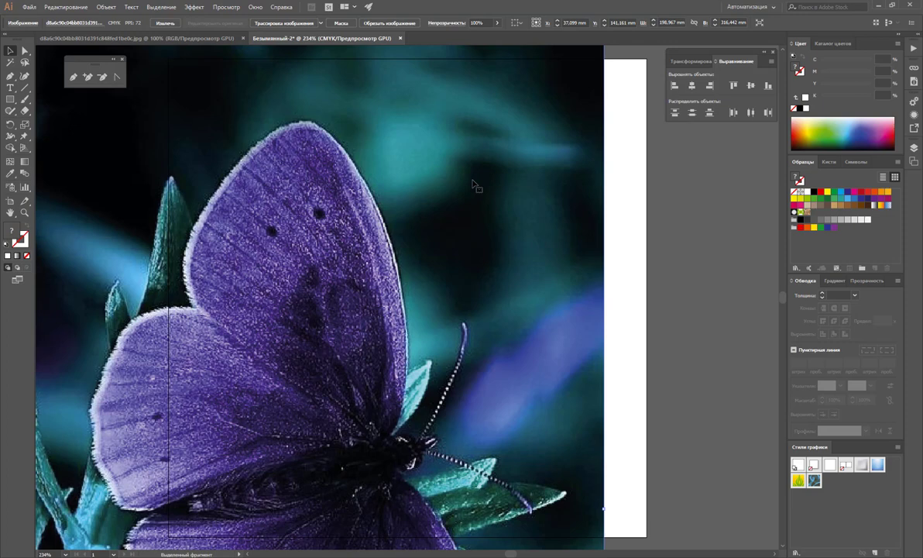
Move the butterfly photo and scale it down from its corner.
{"action": "left_click", "coordinate": [178, 38]}
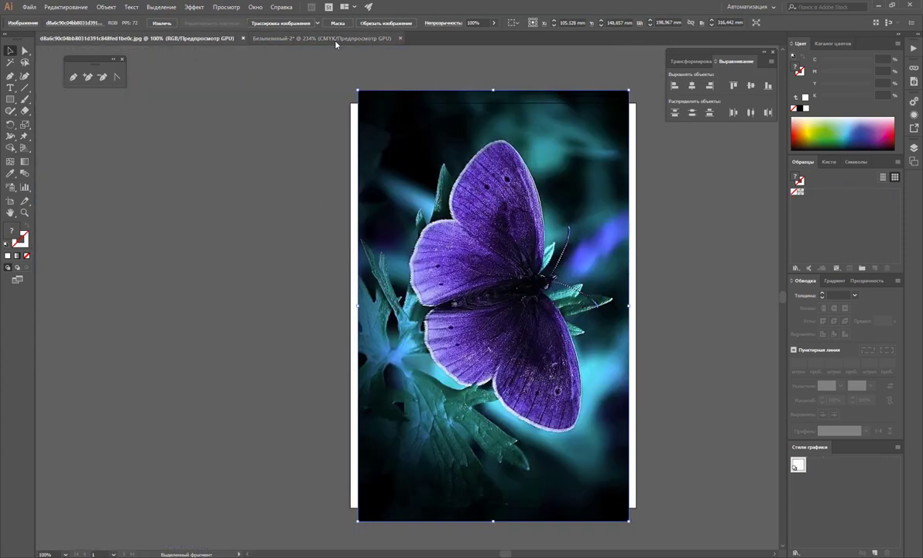
{"action": "left_click", "coordinate": [313, 38]}
{"action": "left_click_drag", "start_coordinate": [557, 147], "coordinate": [521, 182]}
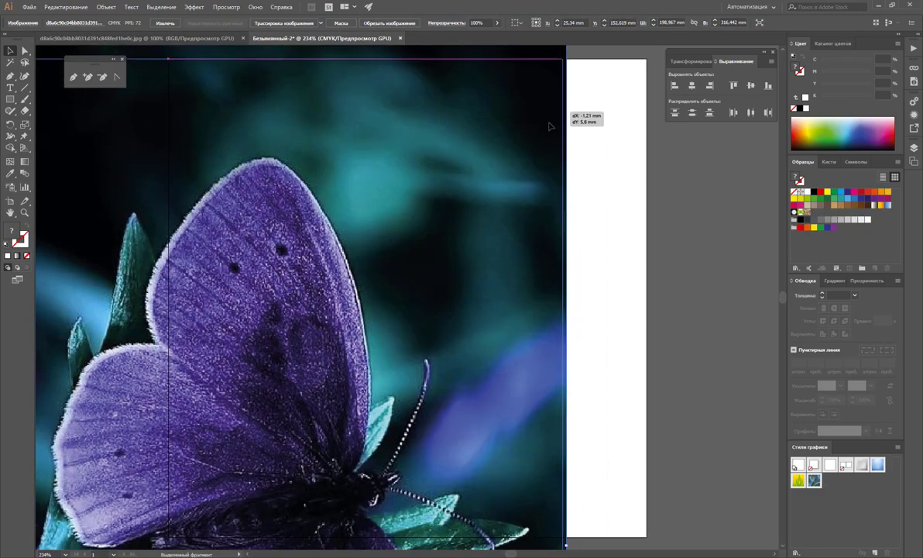
{"action": "left_click_drag", "start_coordinate": [527, 78], "coordinate": [521, 114]}
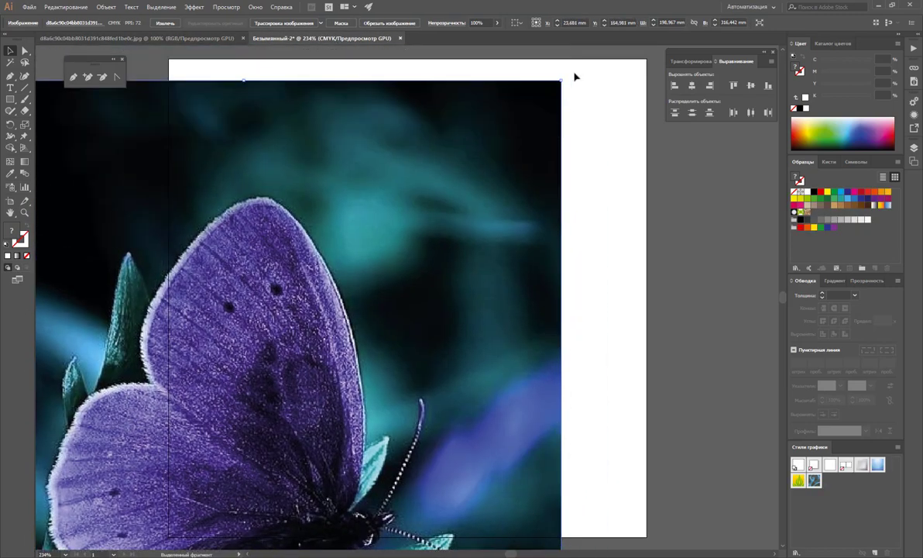
{"action": "mouse_move", "coordinate": [560, 80]}
{"action": "left_mouse_down"}
{"action": "mouse_move", "coordinate": [319, 463]}
{"action": "mouse_move", "coordinate": [392, 94]}
{"action": "left_mouse_up"}
{"action": "left_click_drag", "start_coordinate": [391, 157], "coordinate": [418, 177]}
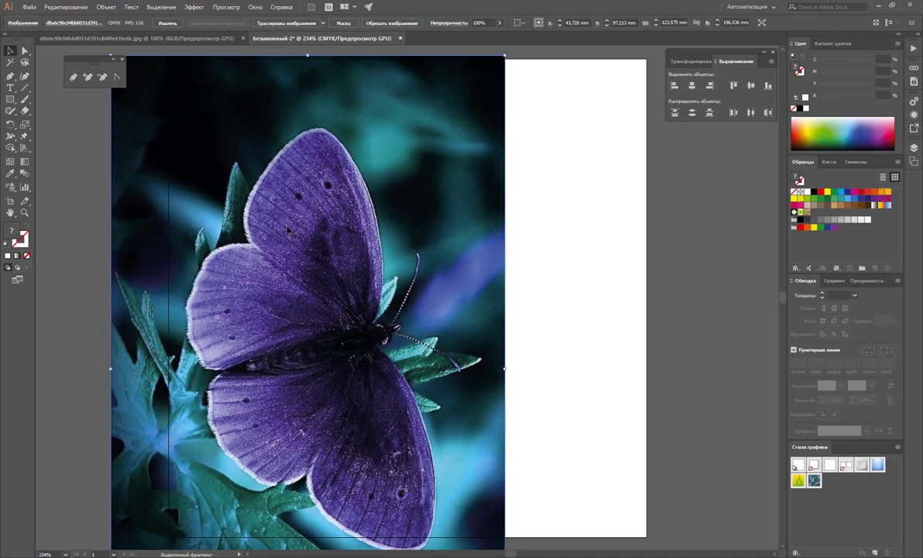
{"action": "left_click", "coordinate": [562, 200]}
Shrink the photo further to about 106.8 × 169.7 mm and align it to the artboard's left edge.
{"action": "key", "text": "z"}
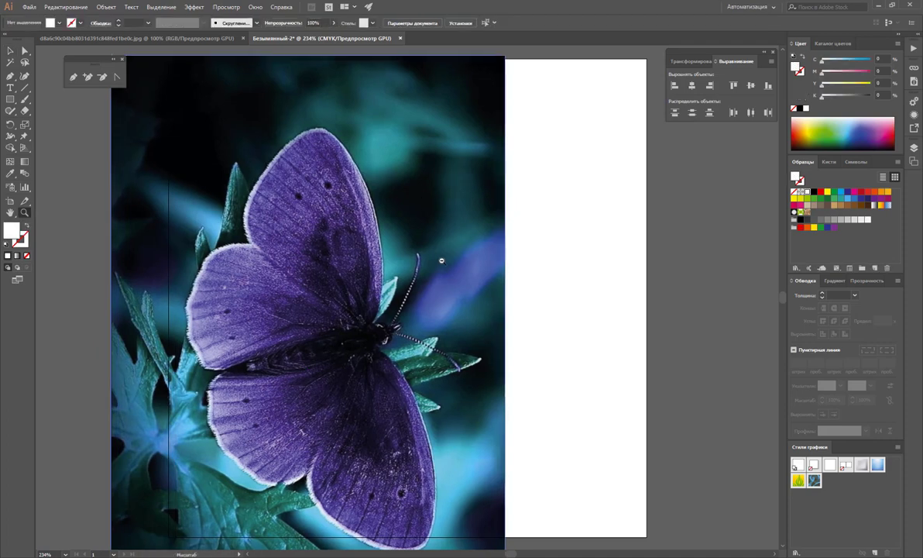
{"action": "left_click", "coordinate": [505, 259], "text": "alt"}
{"action": "scroll", "coordinate": [513, 240], "scroll_direction": "down", "scroll_amount": 1}
{"action": "scroll", "coordinate": [516, 230], "scroll_direction": "up", "scroll_amount": 1}
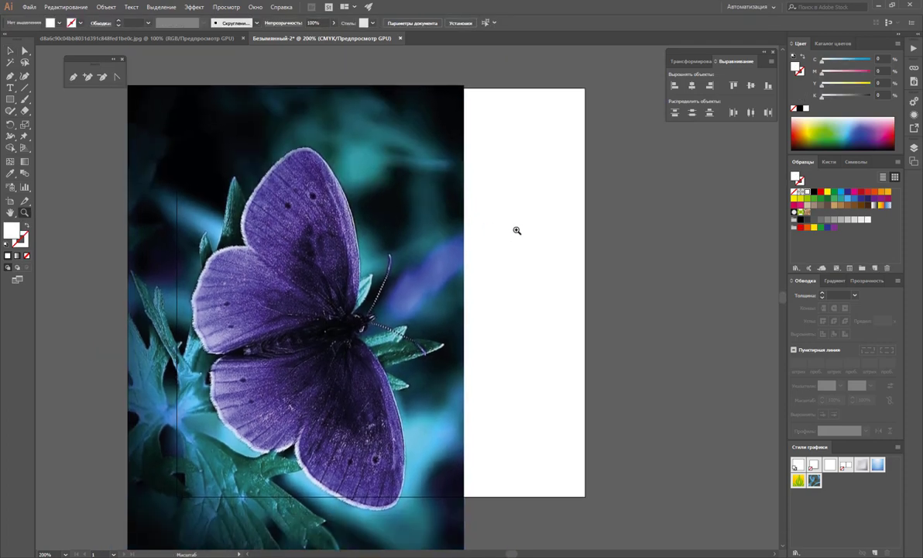
{"action": "left_click", "coordinate": [11, 50]}
{"action": "left_click", "coordinate": [155, 387]}
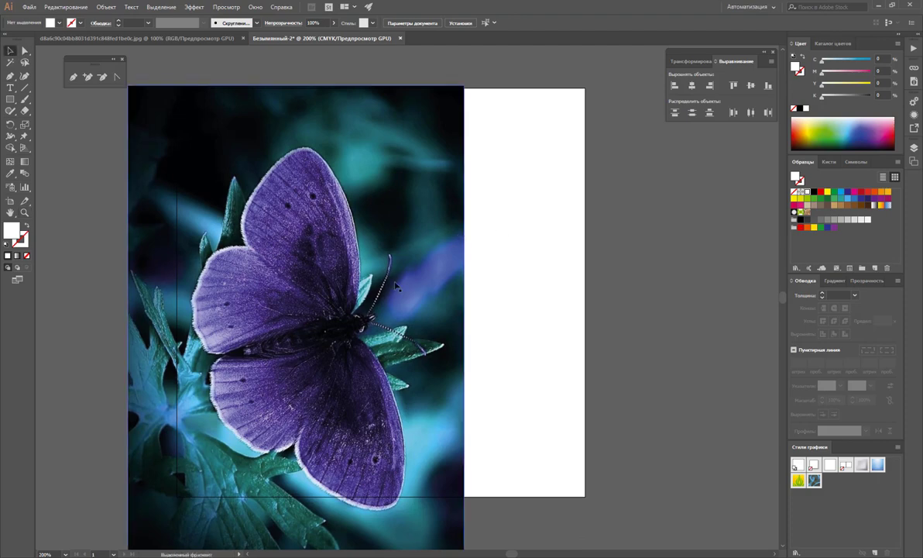
{"action": "scroll", "coordinate": [111, 495], "scroll_direction": "down", "scroll_amount": 1}
{"action": "scroll", "coordinate": [111, 504], "scroll_direction": "down", "scroll_amount": 1}
{"action": "scroll", "coordinate": [112, 510], "scroll_direction": "down", "scroll_amount": 1}
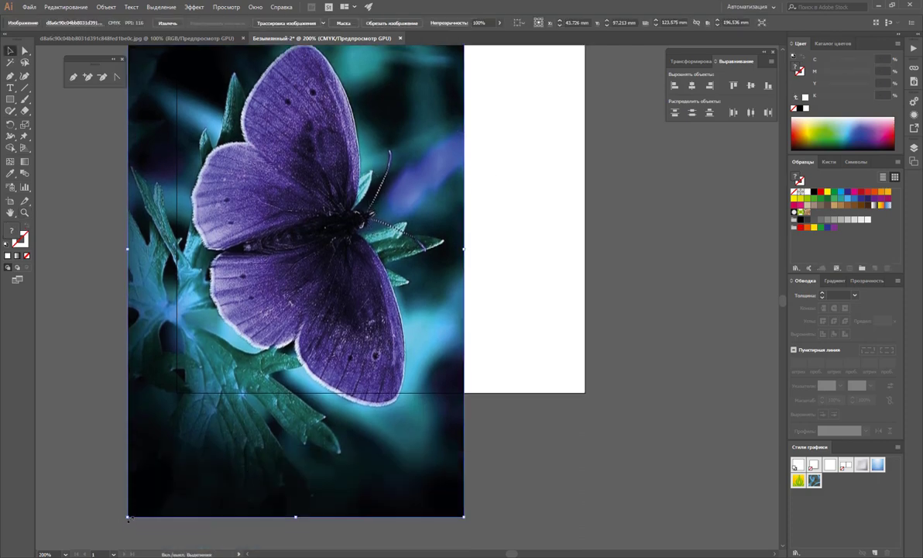
{"action": "left_click_drag", "start_coordinate": [128, 518], "coordinate": [174, 444]}
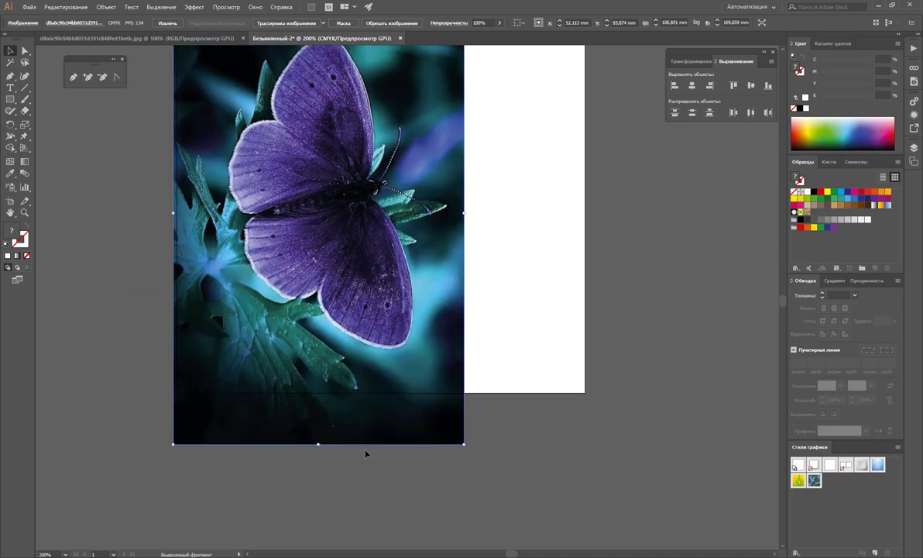
{"action": "scroll", "coordinate": [366, 453], "scroll_direction": "up", "scroll_amount": 2}
{"action": "left_click_drag", "start_coordinate": [352, 362], "coordinate": [348, 362]}
{"action": "left_click", "coordinate": [618, 380]}
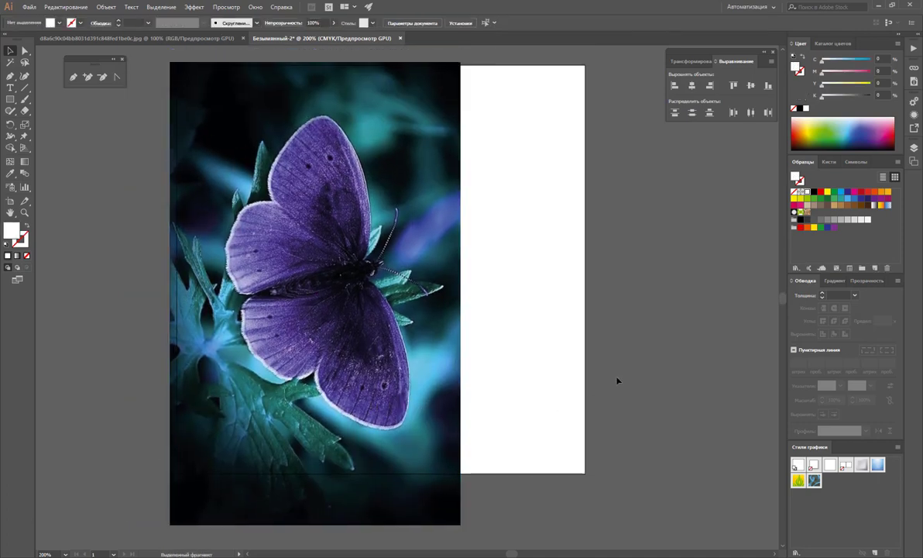
{"action": "left_click", "coordinate": [10, 98]}
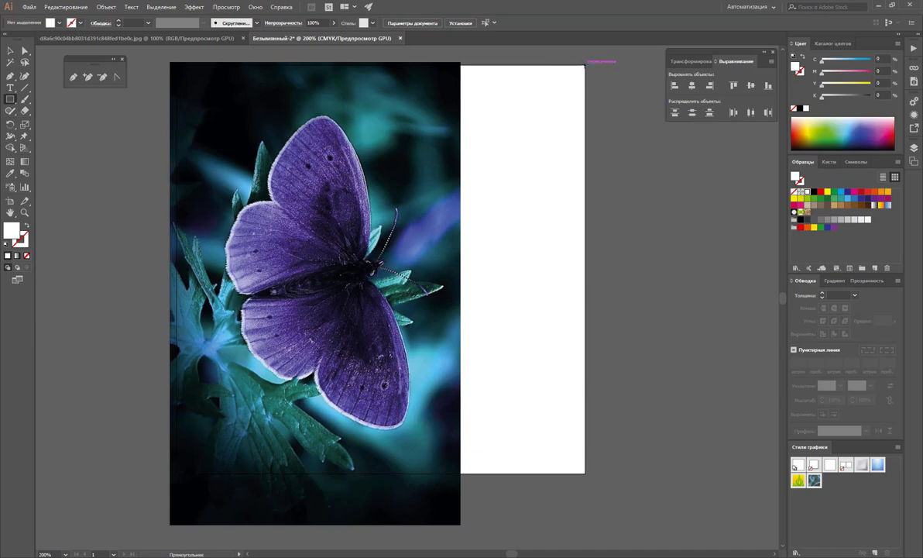
Draw a 150 × 150 mm rectangle over the artboard, then select it with the photo.
{"action": "mouse_move", "coordinate": [585, 65]}
{"action": "left_mouse_down"}
{"action": "mouse_move", "coordinate": [218, 471]}
{"action": "mouse_move", "coordinate": [177, 471]}
{"action": "left_mouse_up"}
{"action": "left_click", "coordinate": [10, 51]}
{"action": "left_click", "coordinate": [107, 159]}
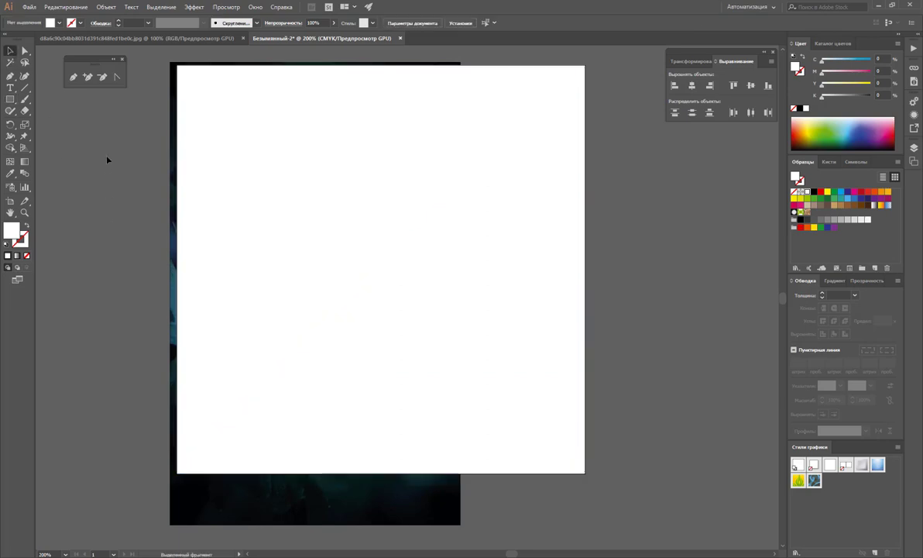
{"action": "left_click_drag", "start_coordinate": [106, 159], "coordinate": [260, 287]}
{"action": "right_click", "coordinate": [254, 169]}
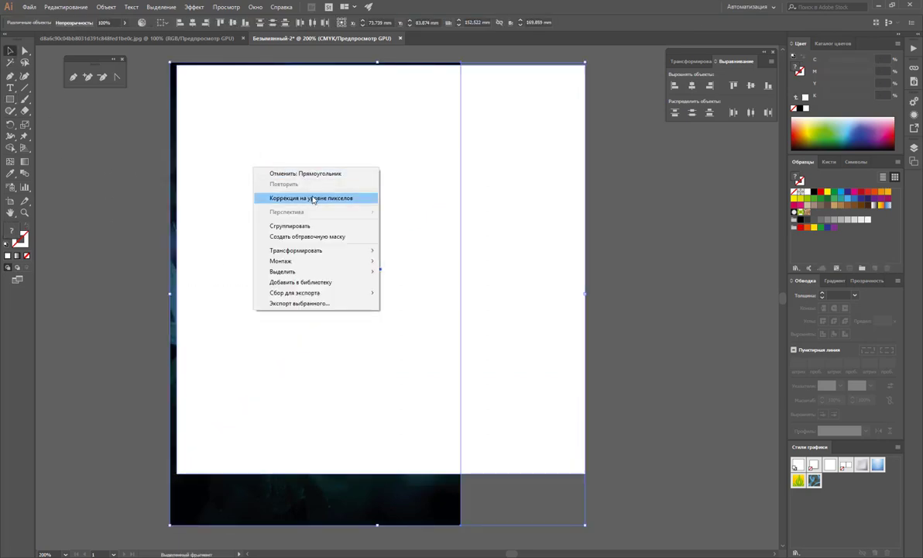
Apply Make Clipping Mask to trim the photo to the rectangle, then deselect.
{"action": "left_click", "coordinate": [307, 236]}
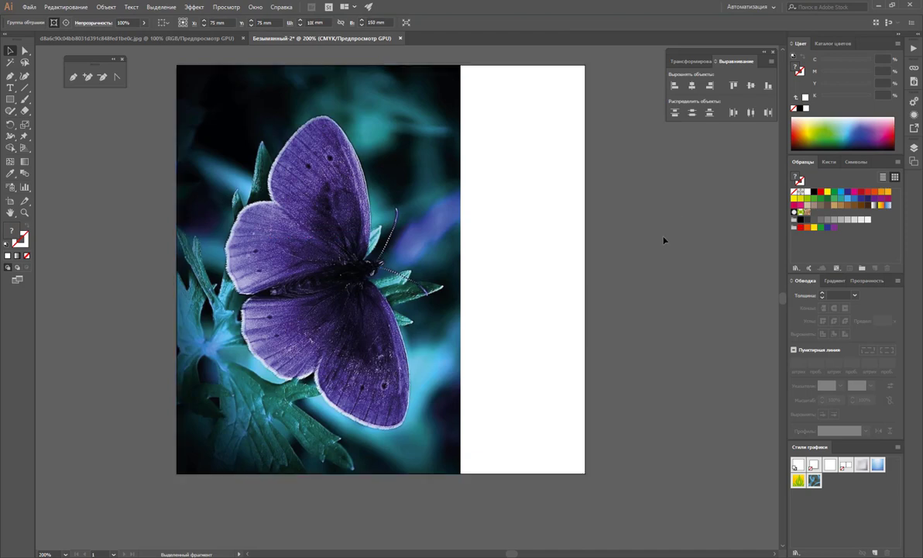
{"action": "left_click", "coordinate": [664, 241]}
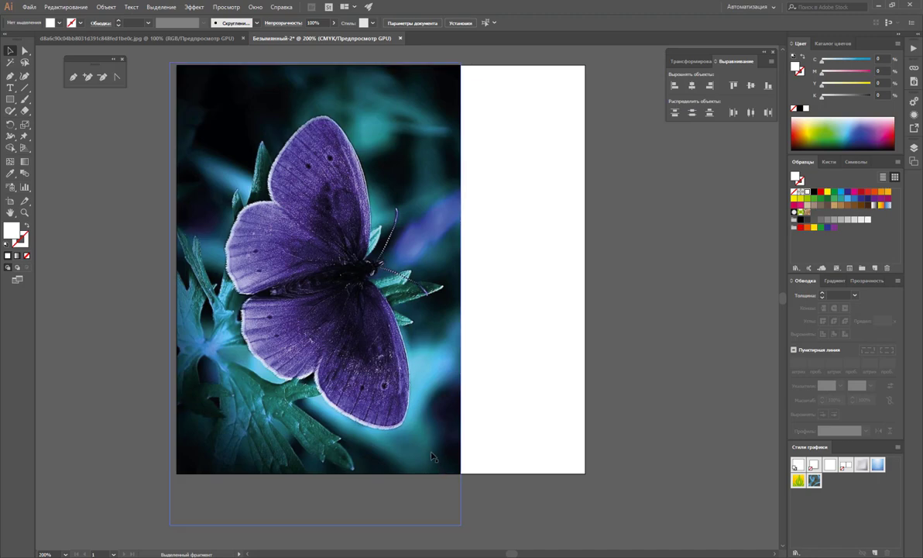
{"action": "left_click", "coordinate": [536, 405]}
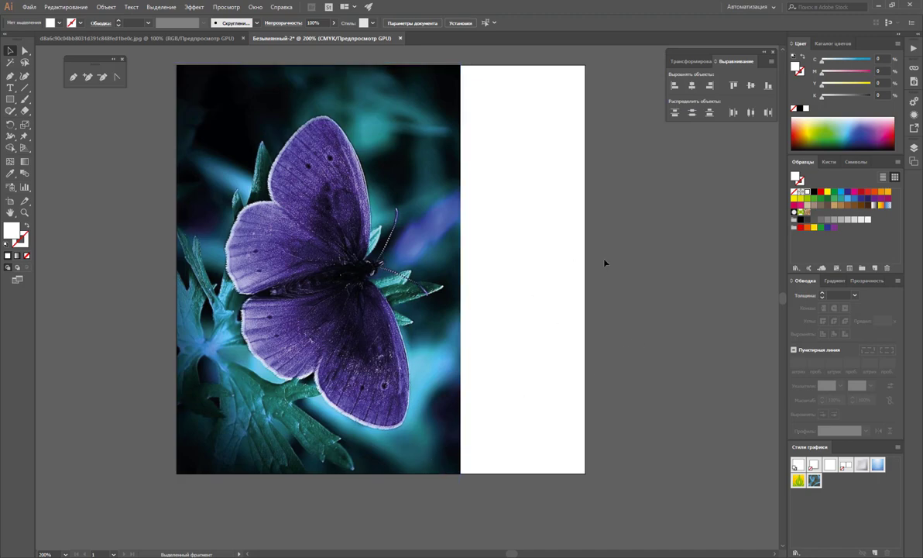
Draw a stripe rectangle at the artboard's top right and fill it light grey.
{"action": "left_click", "coordinate": [10, 99]}
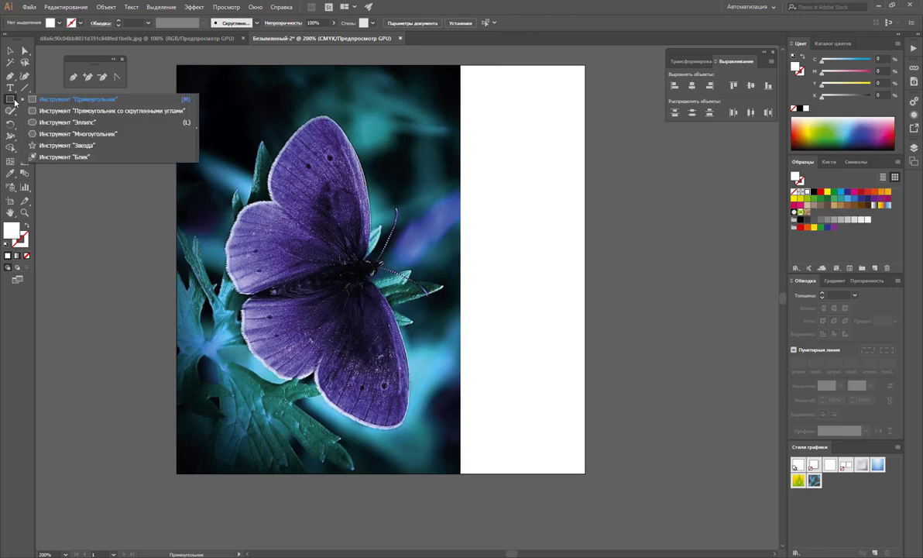
{"action": "left_click", "coordinate": [31, 100]}
{"action": "left_click_drag", "start_coordinate": [461, 65], "coordinate": [171, 524]}
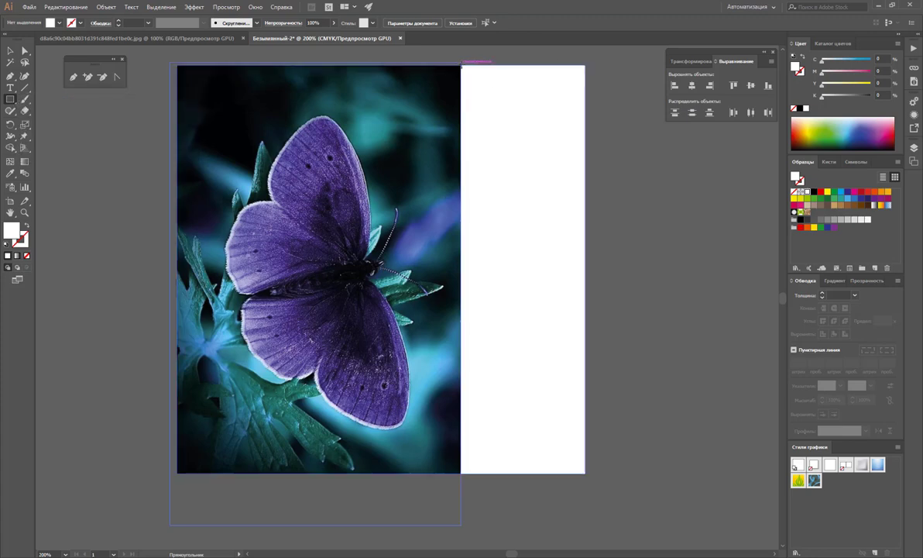
{"action": "left_click_drag", "start_coordinate": [462, 65], "coordinate": [585, 133]}
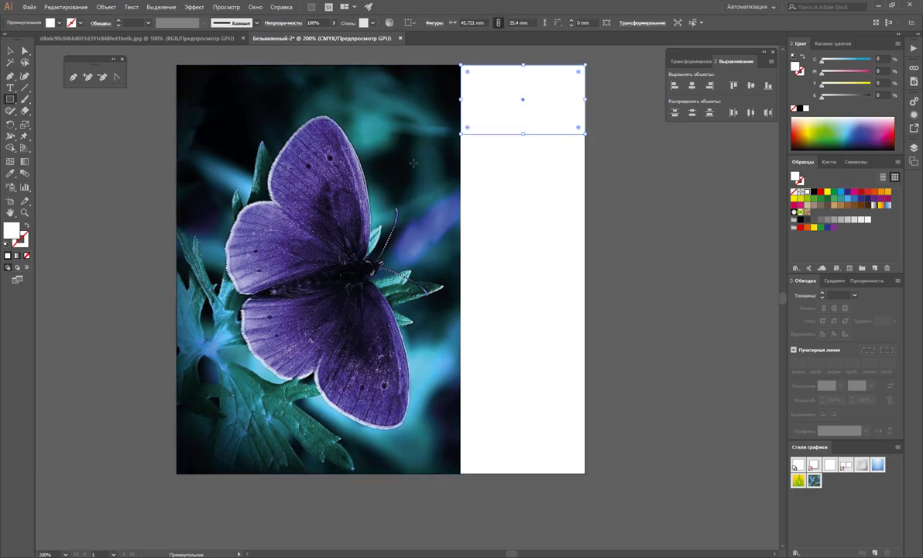
{"action": "key", "text": "v"}
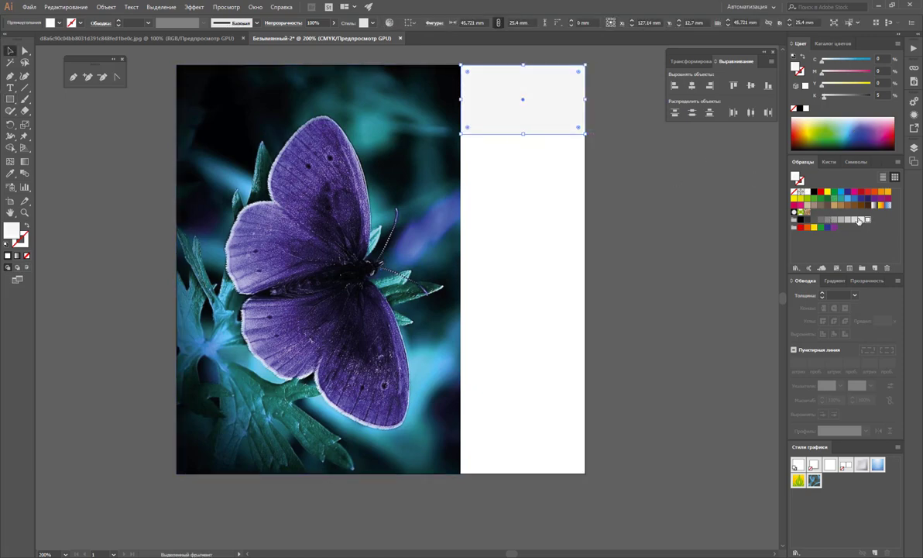
{"action": "left_click", "coordinate": [854, 219]}
Duplicate the stripe downward into five 45.721 × 30 mm stripes reaching the artboard bottom.
{"action": "left_click_drag", "start_coordinate": [527, 99], "coordinate": [532, 165]}
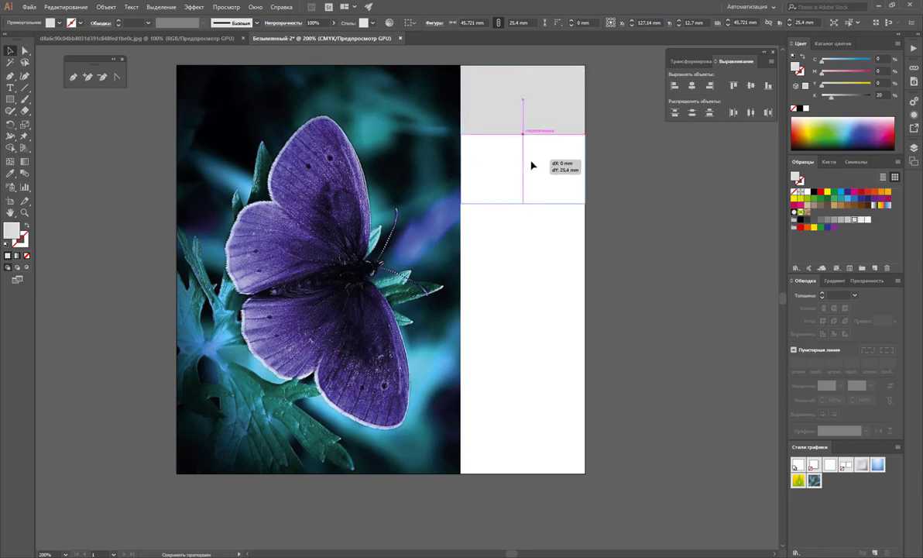
{"action": "key", "text": "ctrl+d"}
{"action": "key", "text": "ctrl+d"}
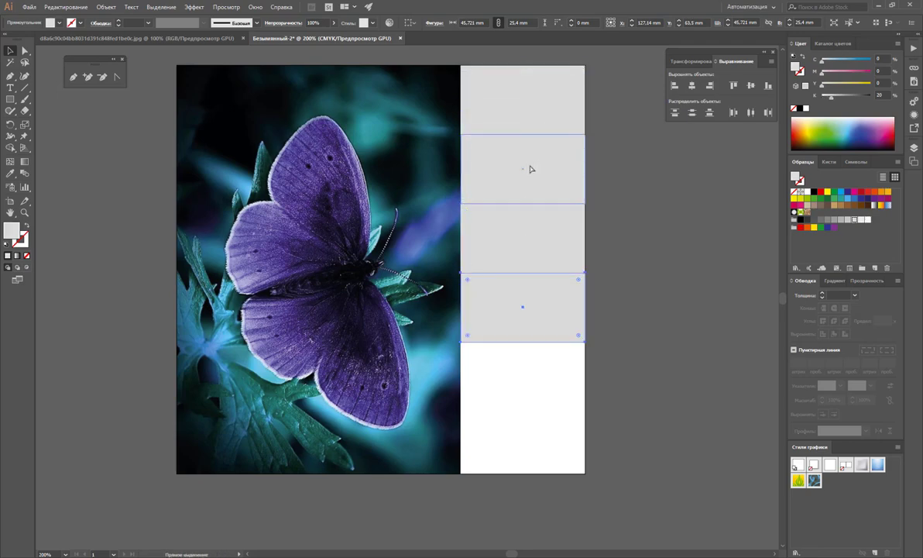
{"action": "key", "text": "ctrl+d"}
{"action": "left_click_drag", "start_coordinate": [577, 432], "coordinate": [499, 92]}
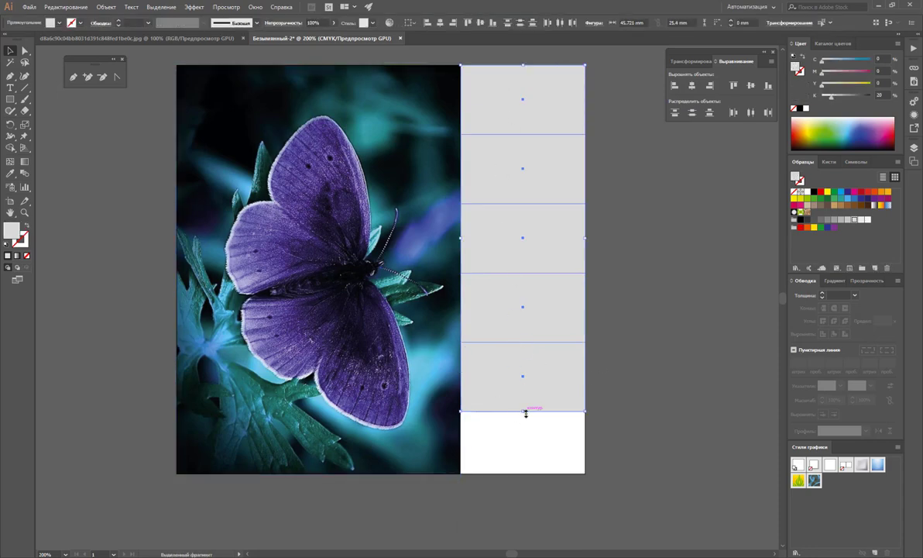
{"action": "left_click_drag", "start_coordinate": [525, 411], "coordinate": [530, 473]}
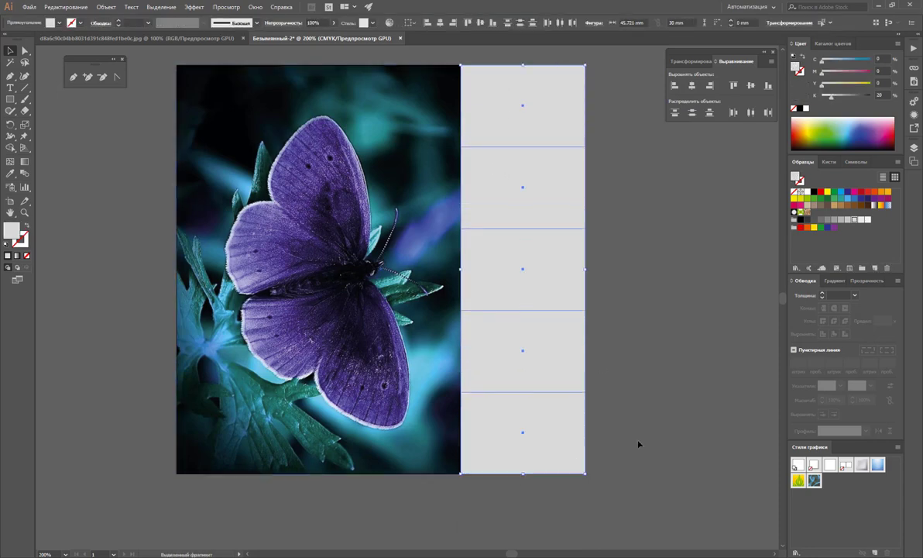
{"action": "left_click", "coordinate": [627, 430]}
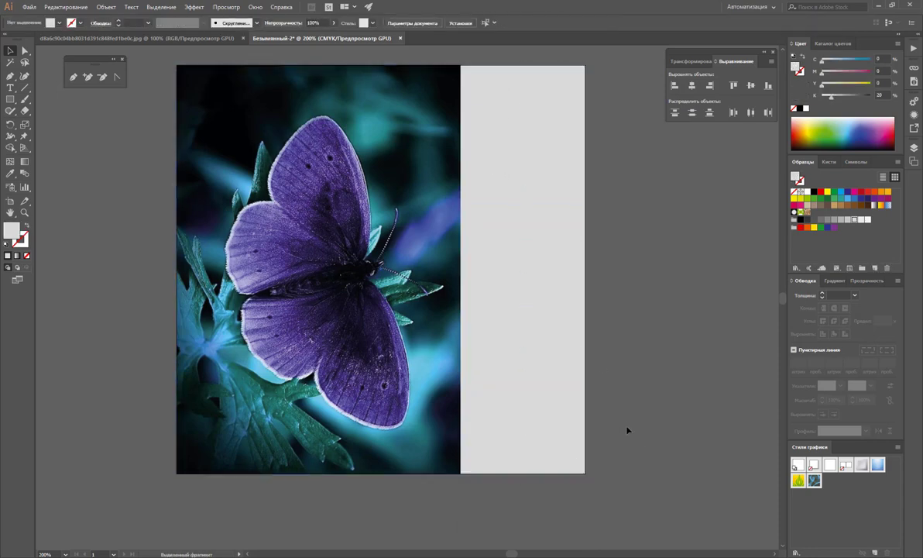
Fill the top stripe with a near-black sampled from the butterfly photo.
{"action": "left_click", "coordinate": [536, 124]}
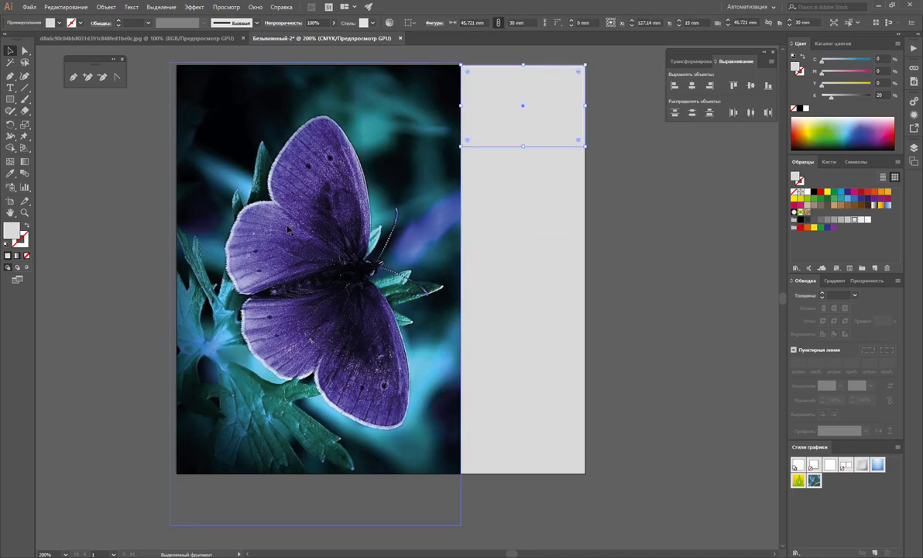
{"action": "key", "text": "i"}
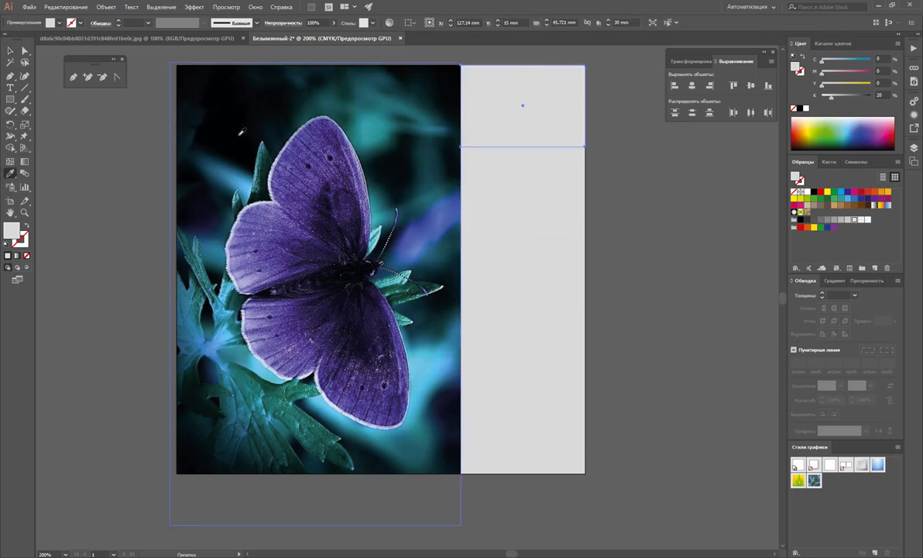
{"action": "left_click", "coordinate": [240, 132]}
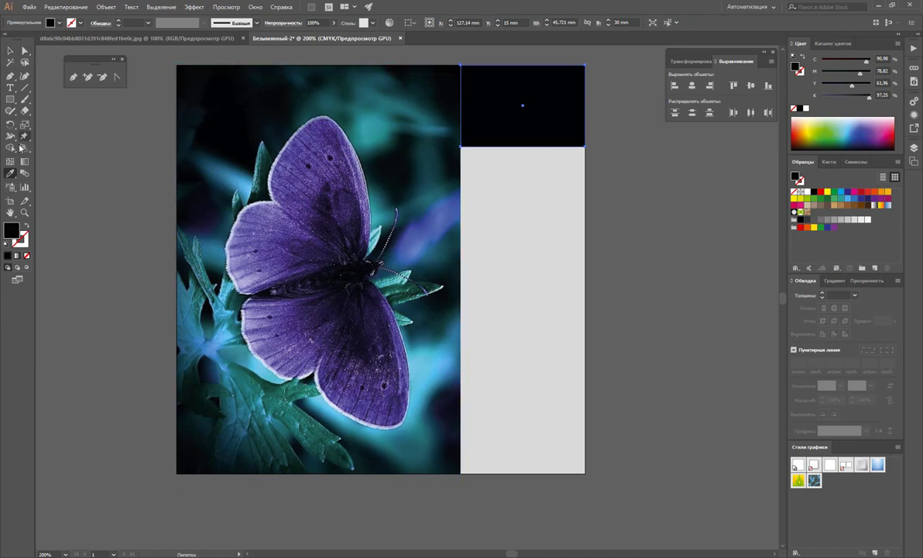
{"action": "left_click", "coordinate": [10, 50]}
{"action": "left_click", "coordinate": [650, 157]}
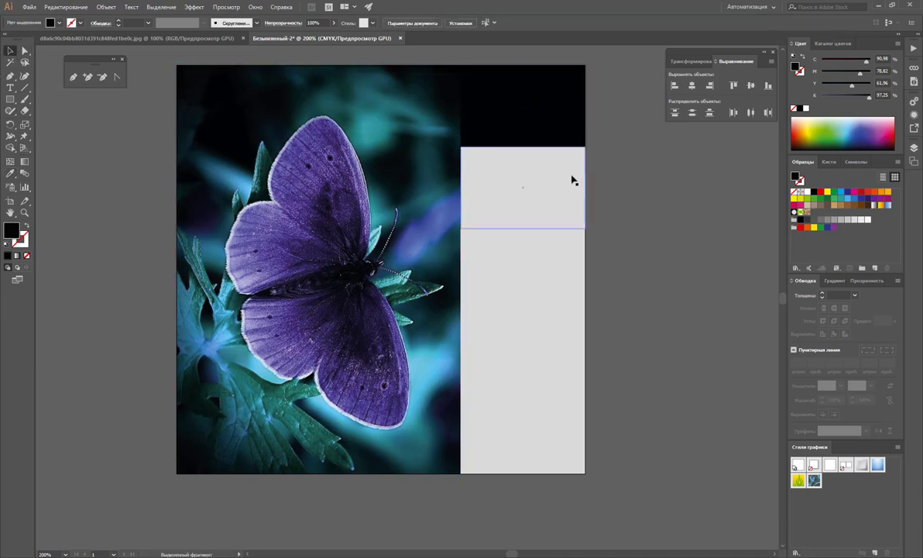
Eyedrop the second stripe, trying light blue before settling on a teal from the photo.
{"action": "left_click", "coordinate": [570, 179]}
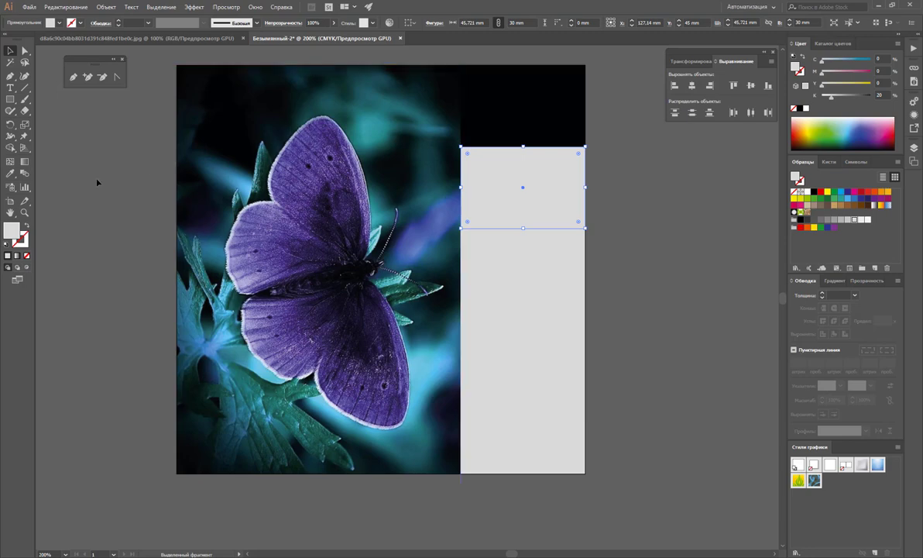
{"action": "left_click", "coordinate": [13, 177]}
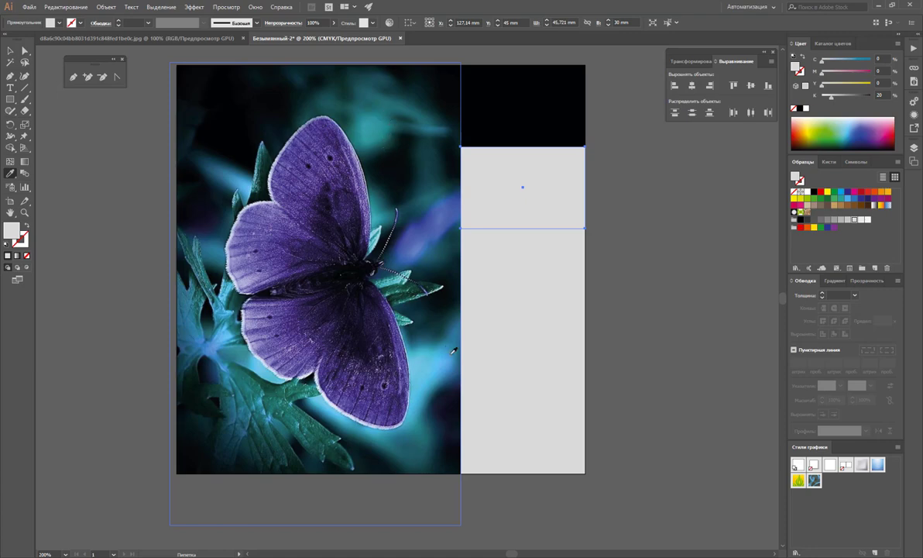
{"action": "left_click", "coordinate": [401, 355]}
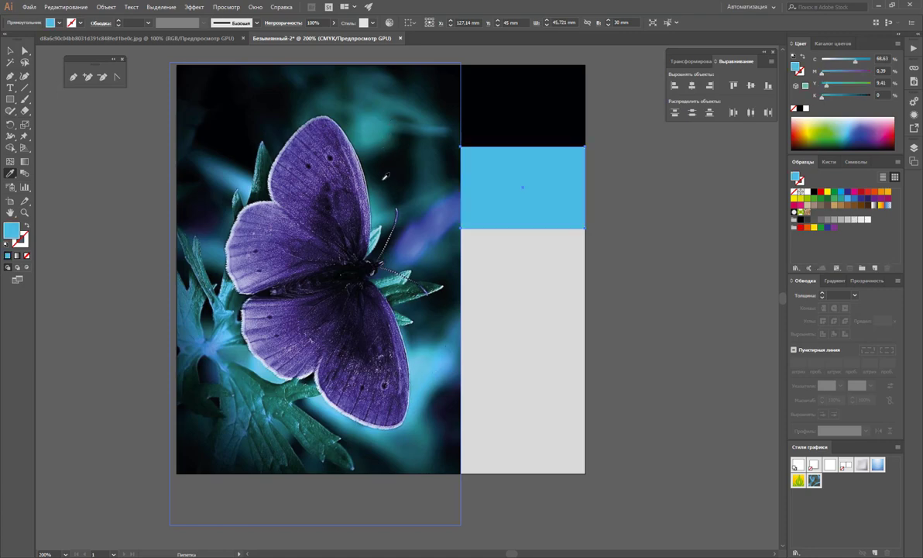
{"action": "left_click", "coordinate": [350, 128]}
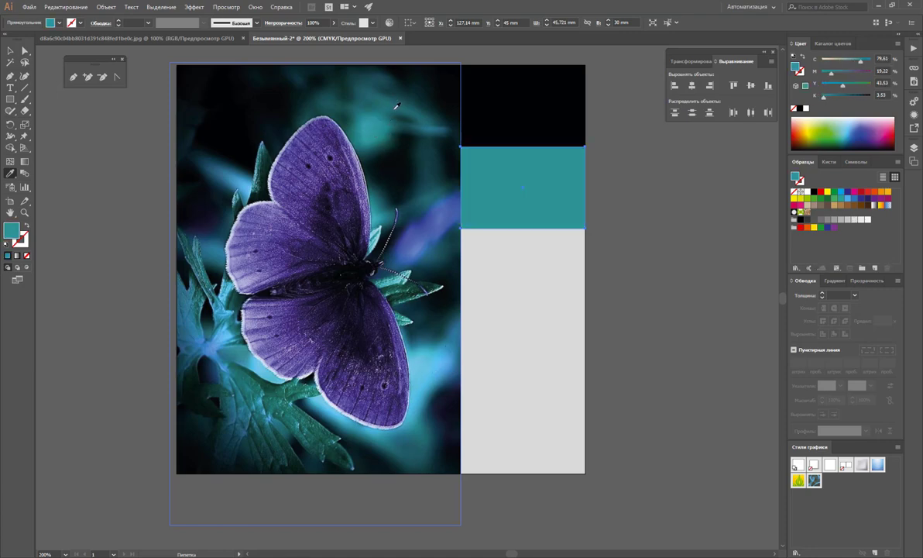
{"action": "left_click", "coordinate": [363, 115]}
{"action": "left_click", "coordinate": [377, 133]}
Fill the third stripe with the butterfly's wing purple using the Eyedropper.
{"action": "key", "text": "v"}
{"action": "left_click", "coordinate": [668, 222]}
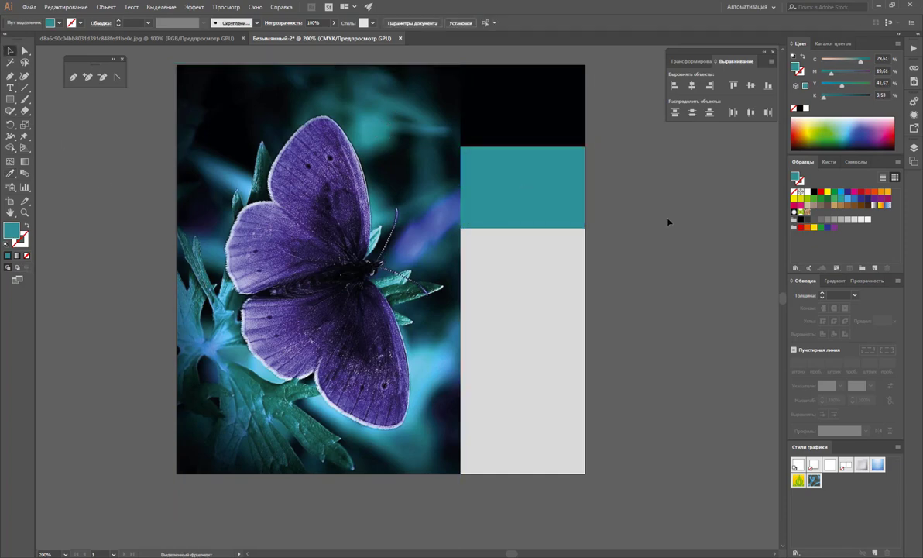
{"action": "left_click", "coordinate": [563, 258]}
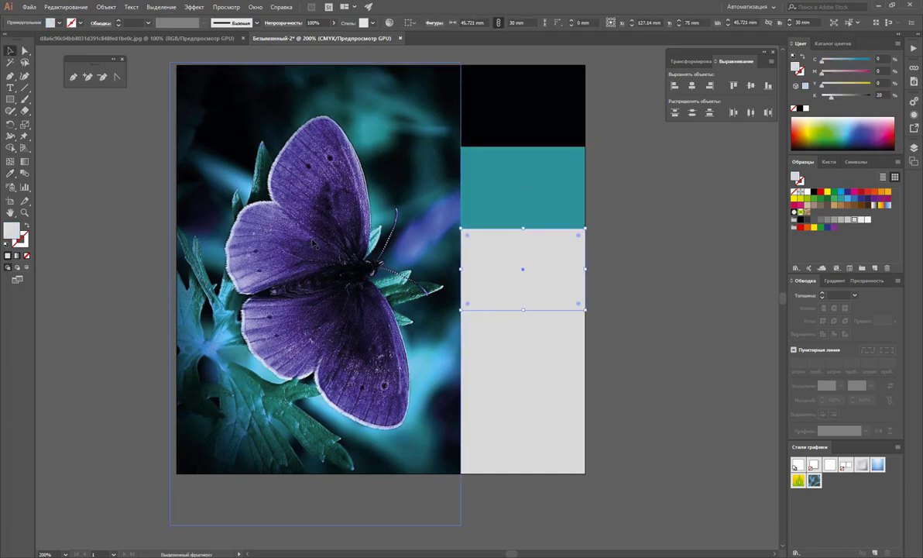
{"action": "left_click", "coordinate": [11, 174]}
{"action": "left_click", "coordinate": [287, 165]}
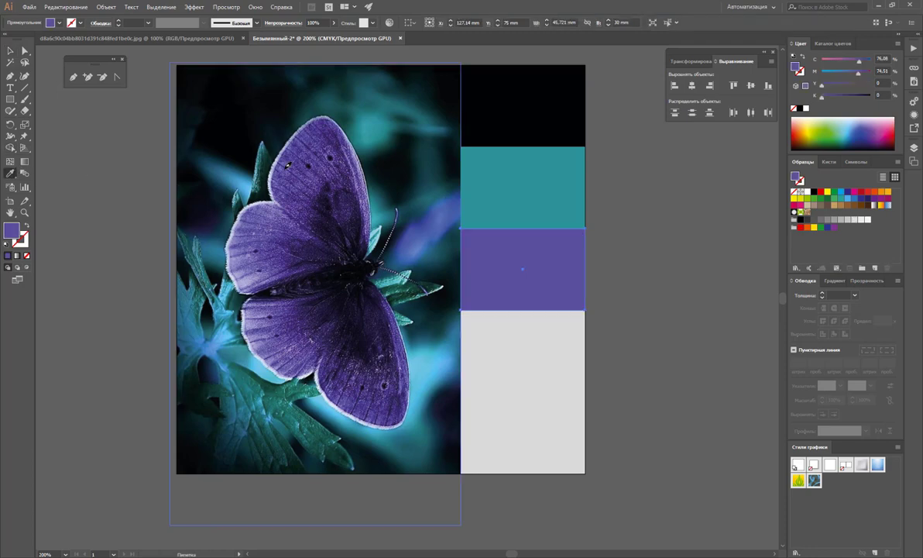
{"action": "left_click", "coordinate": [11, 51]}
{"action": "left_click", "coordinate": [96, 197]}
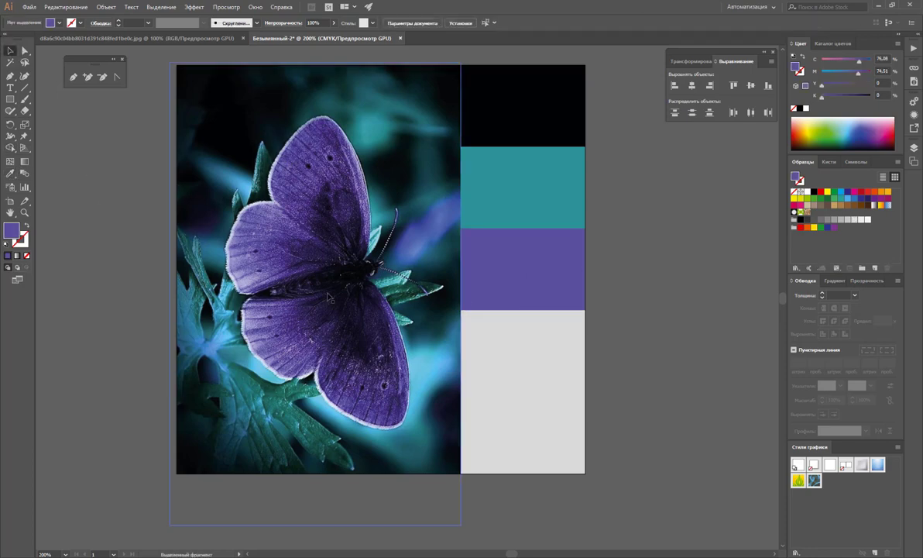
Fill the fourth stripe with a pale blue sampled from the photo.
{"action": "left_click", "coordinate": [496, 363]}
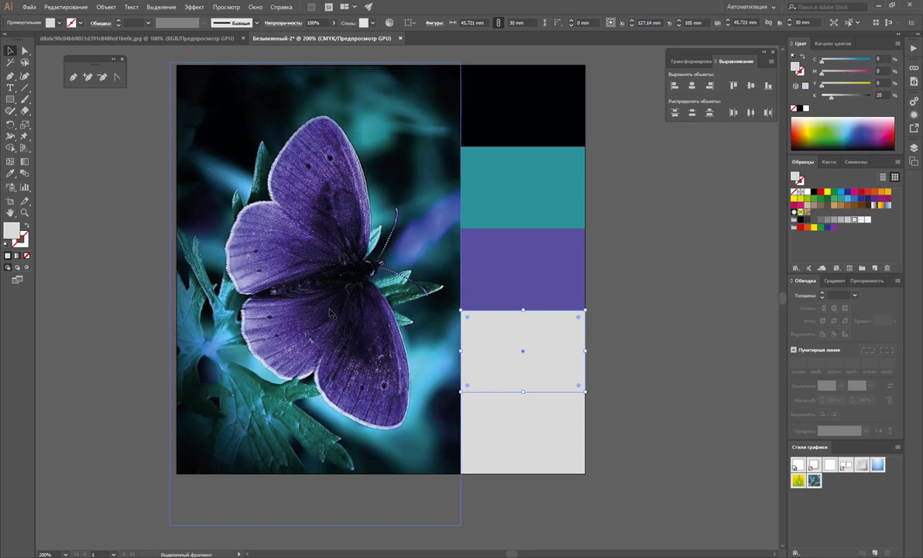
{"action": "left_click", "coordinate": [11, 175]}
{"action": "left_click", "coordinate": [335, 402]}
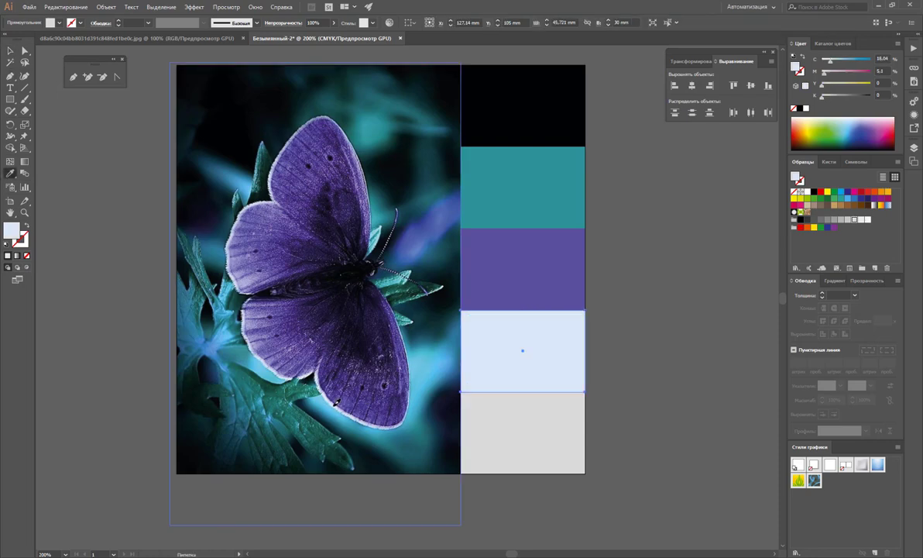
{"action": "left_click", "coordinate": [10, 50]}
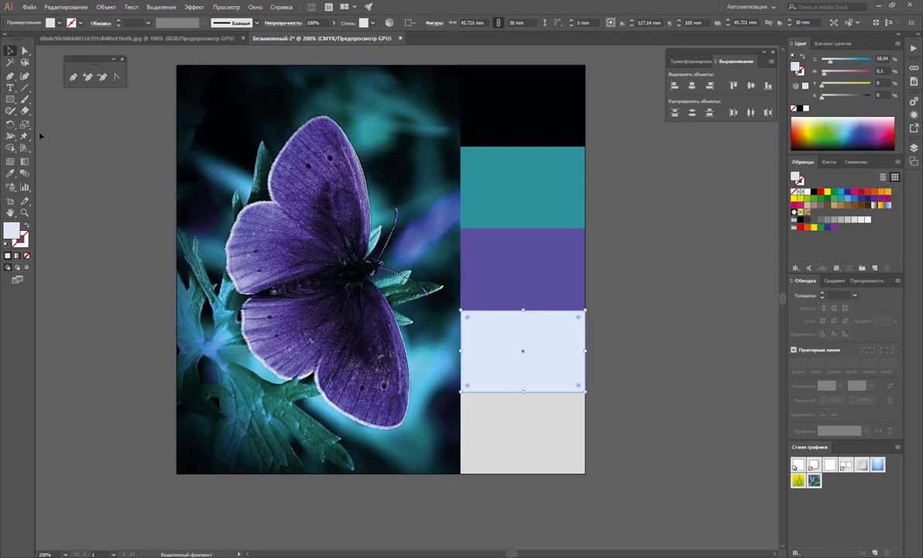
{"action": "left_click", "coordinate": [545, 440]}
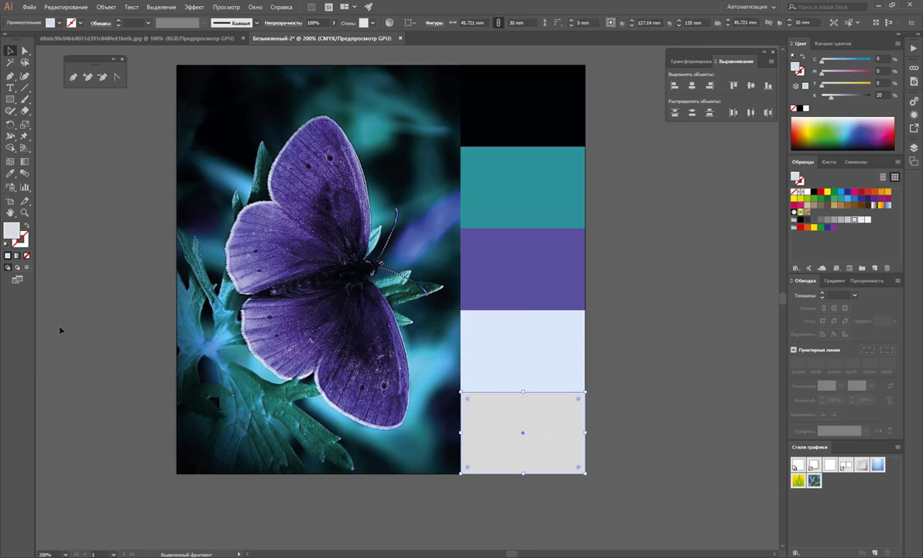
Eyedrop light, sky and medium blues, cyan and dark teal from the photo onto the bottom stripe.
{"action": "left_click", "coordinate": [10, 173]}
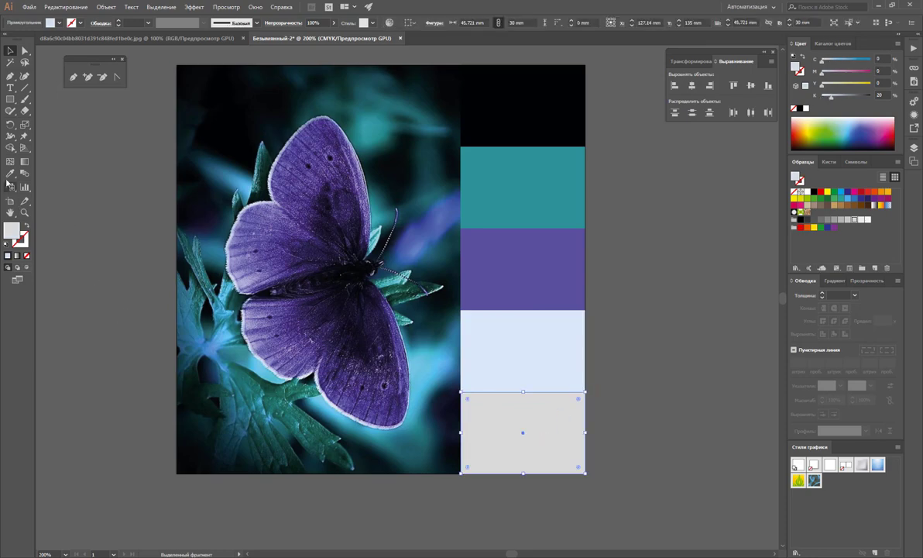
{"action": "left_click", "coordinate": [221, 339]}
{"action": "left_click", "coordinate": [203, 325]}
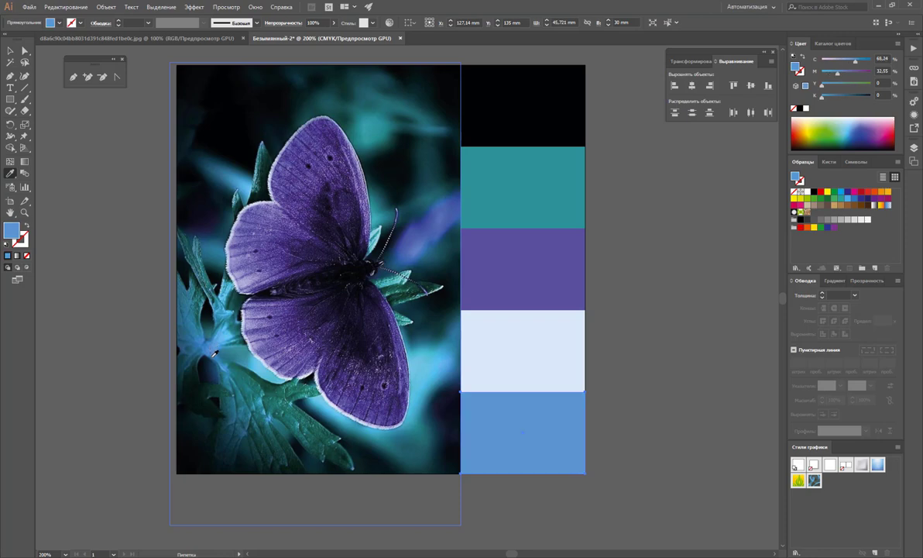
{"action": "left_click", "coordinate": [216, 310]}
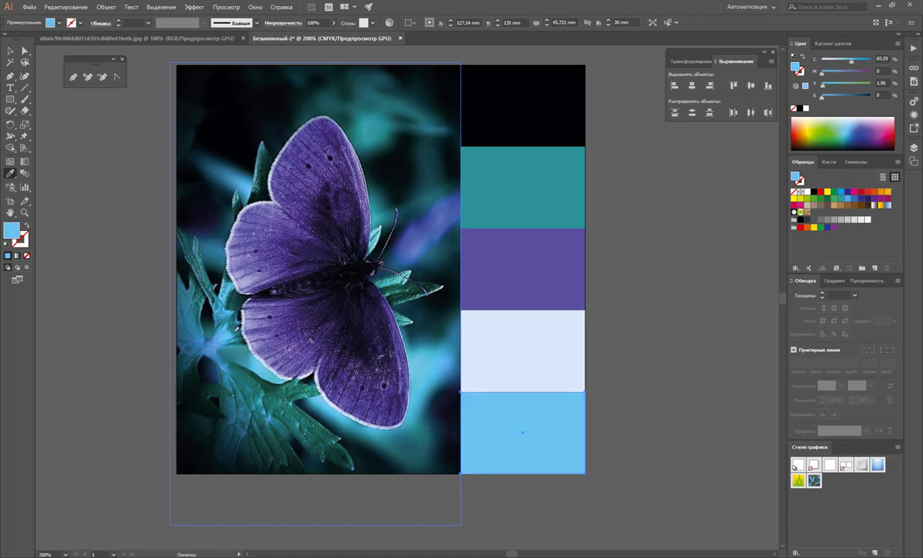
{"action": "left_click", "coordinate": [233, 169]}
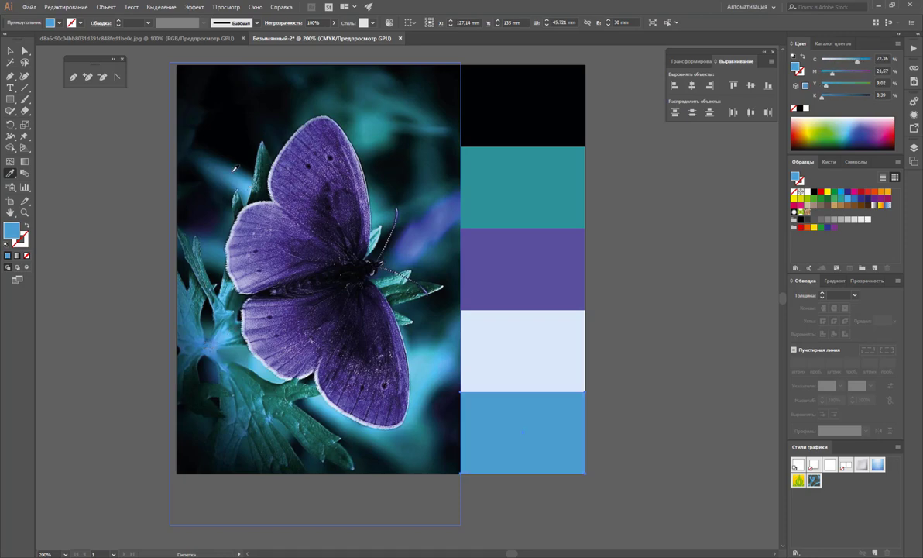
{"action": "left_click", "coordinate": [235, 172]}
{"action": "left_click", "coordinate": [426, 334]}
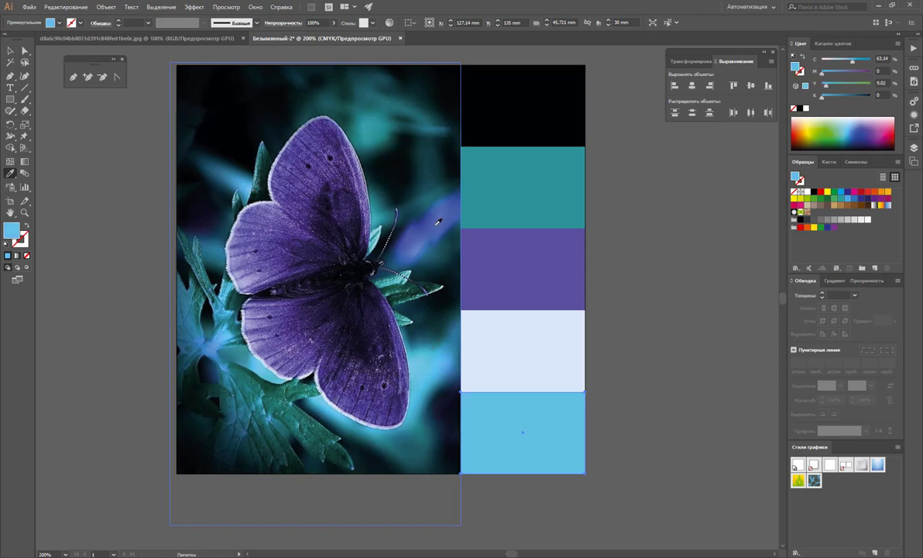
{"action": "left_click", "coordinate": [406, 120]}
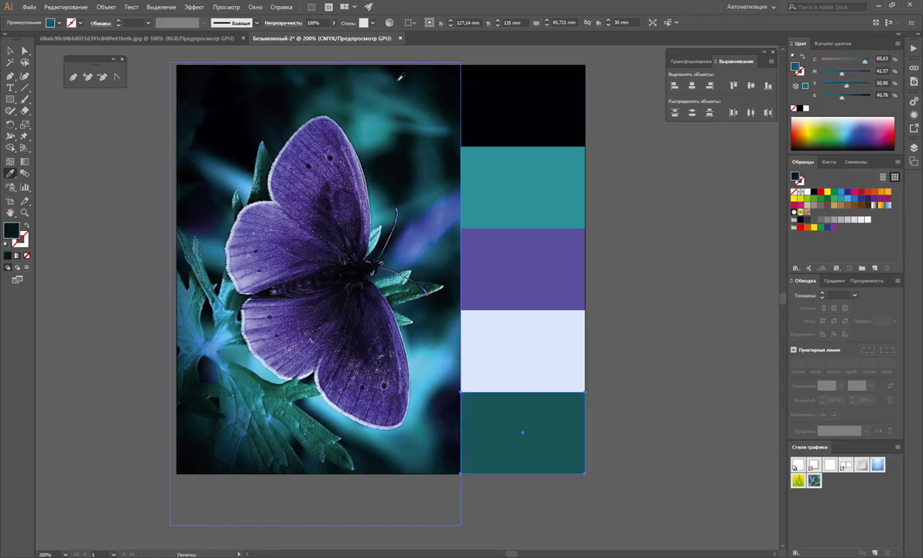
{"action": "left_click", "coordinate": [399, 73]}
Test near-black, navy, wing purples and leaf teal, settling on a dark blue-teal.
{"action": "left_click", "coordinate": [396, 68]}
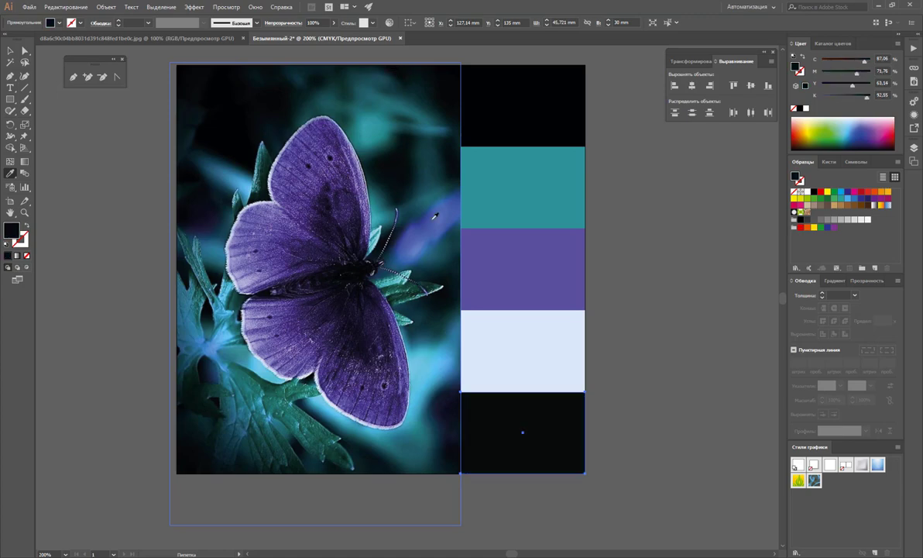
{"action": "left_click", "coordinate": [395, 70]}
{"action": "left_click", "coordinate": [373, 252]}
{"action": "left_click", "coordinate": [441, 387]}
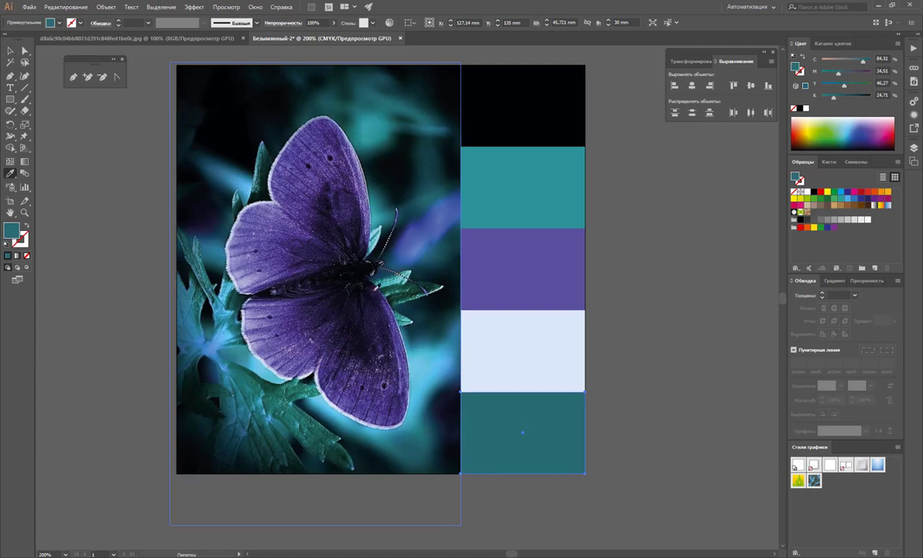
{"action": "left_click", "coordinate": [298, 345]}
{"action": "left_click", "coordinate": [296, 348]}
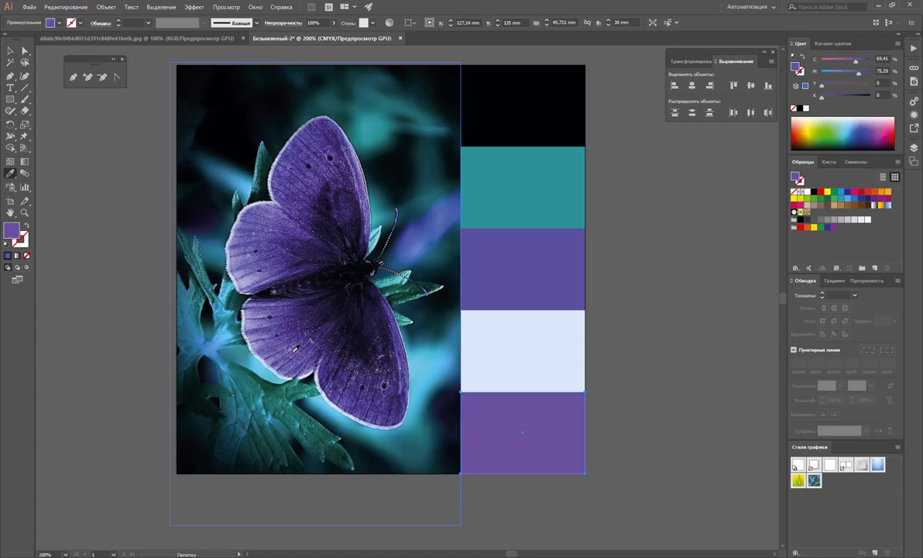
{"action": "left_click", "coordinate": [336, 438]}
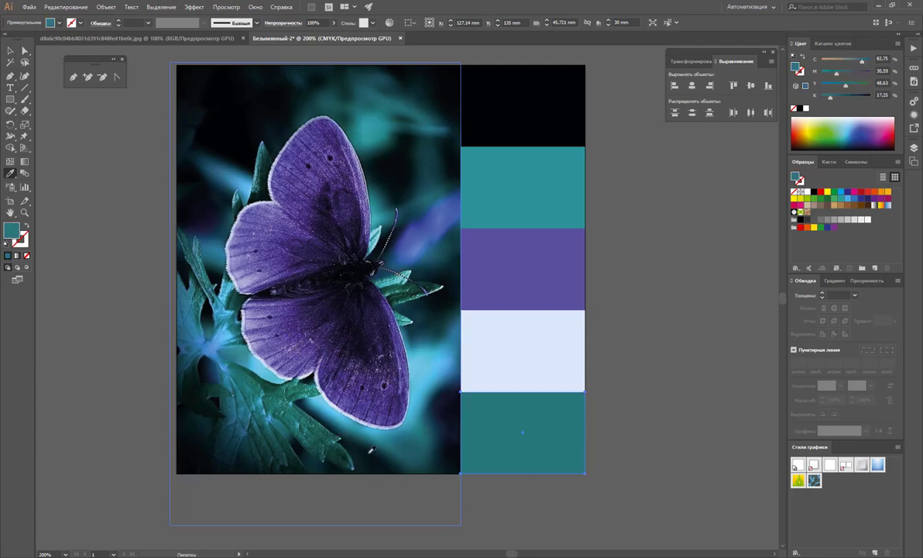
{"action": "left_click", "coordinate": [387, 442]}
{"action": "left_click", "coordinate": [439, 431]}
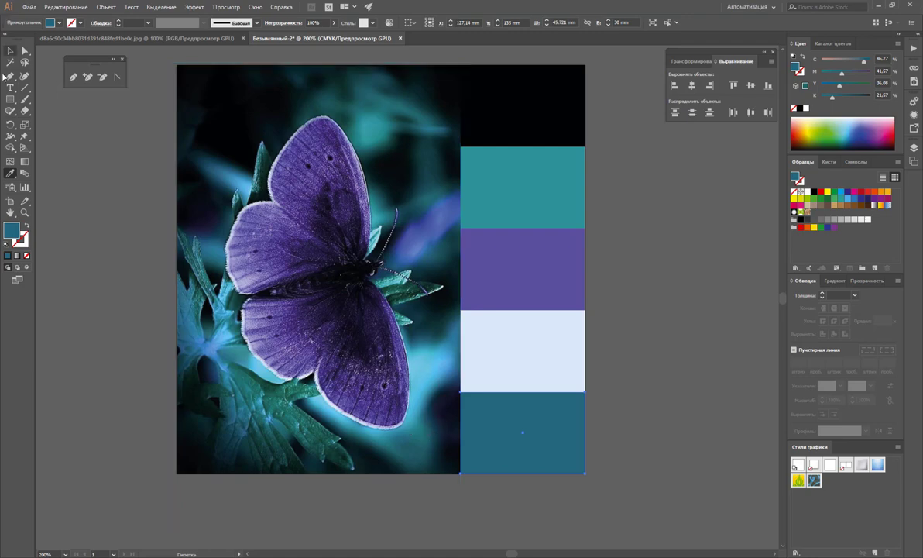
Deselect the bottom stripe and drag the teal stripe out to the right of the artboard.
{"action": "left_click", "coordinate": [10, 50]}
{"action": "left_click", "coordinate": [80, 168]}
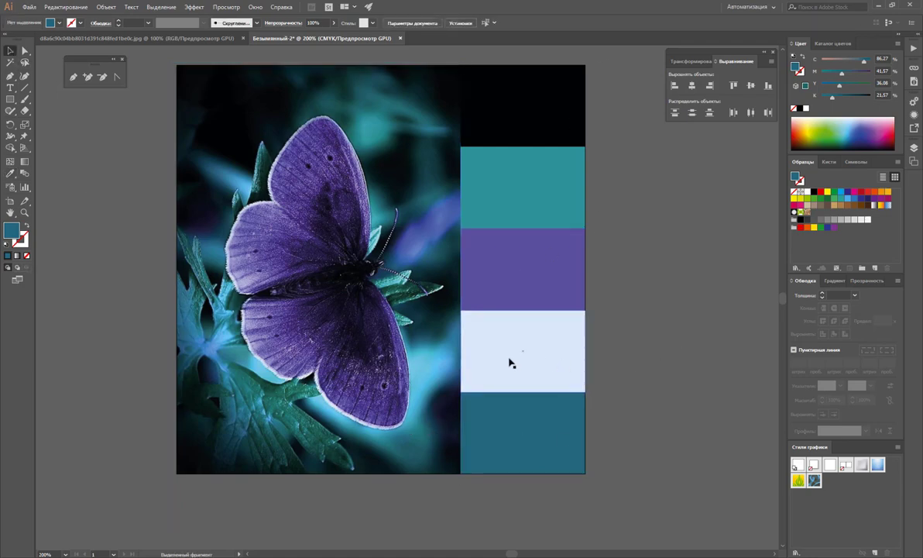
{"action": "left_click_drag", "start_coordinate": [515, 430], "coordinate": [678, 360]}
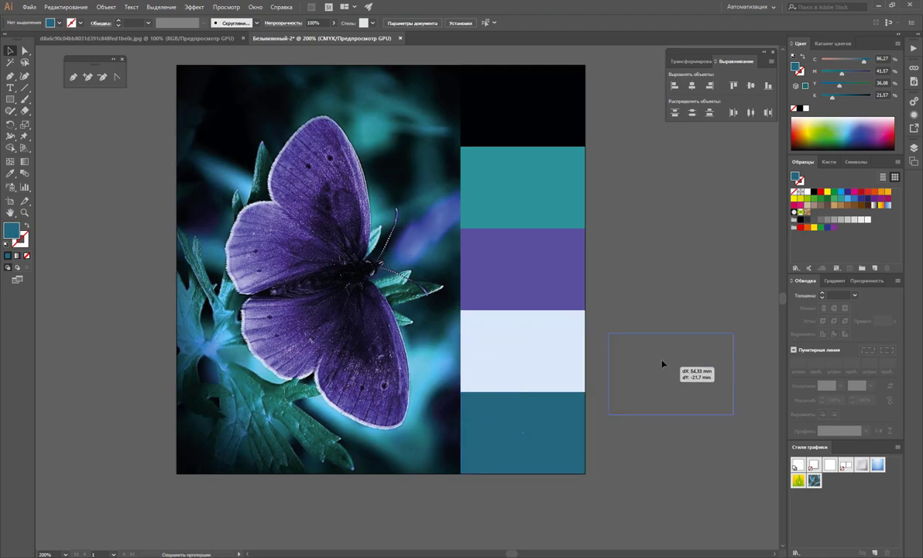
{"action": "left_click_drag", "start_coordinate": [529, 367], "coordinate": [530, 432]}
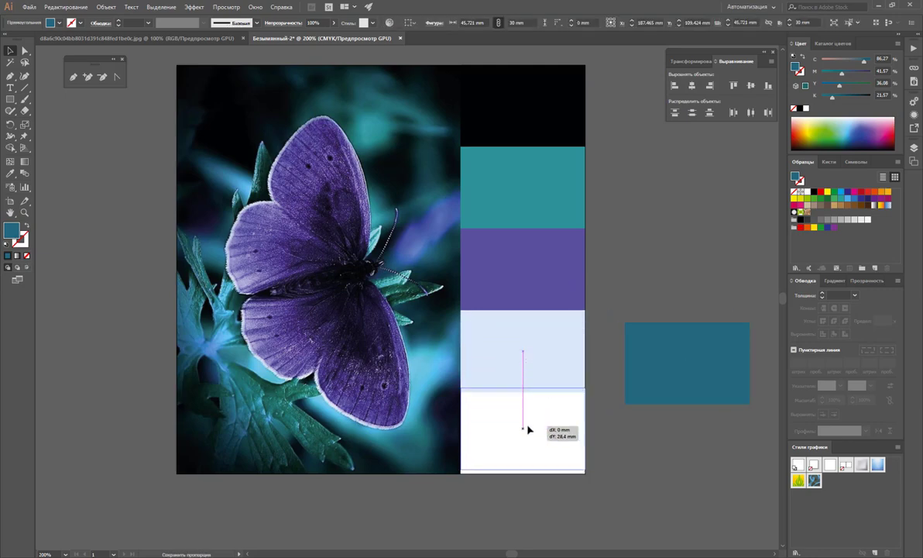
{"action": "left_click_drag", "start_coordinate": [683, 389], "coordinate": [519, 376]}
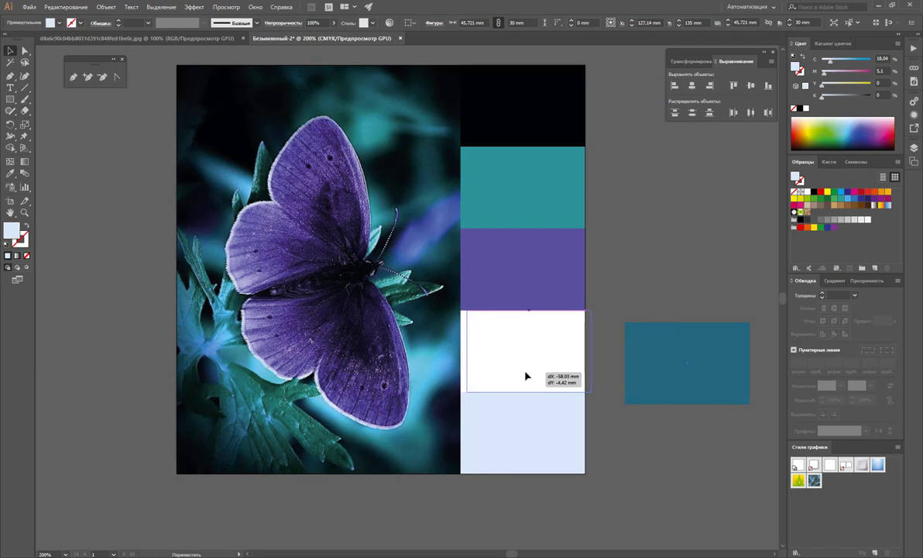
{"action": "left_click", "coordinate": [636, 364]}
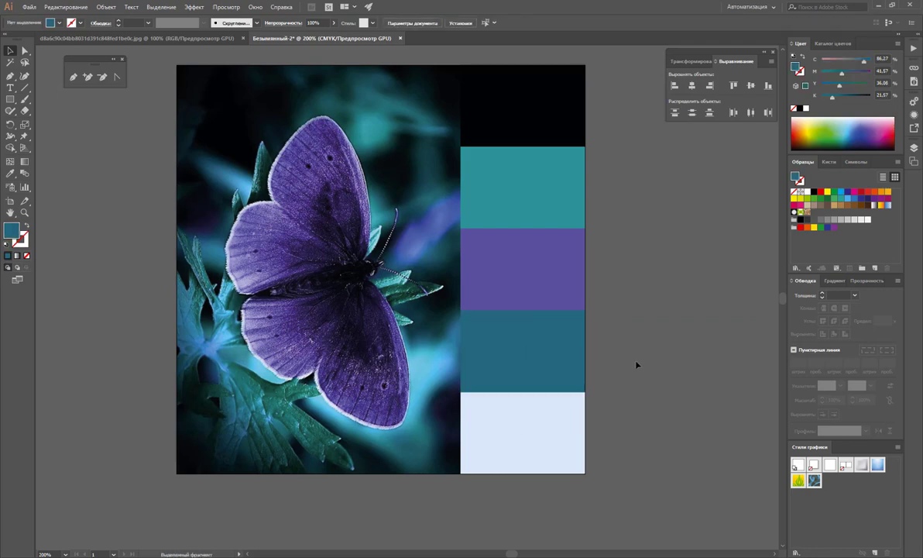
{"action": "key", "text": "ctrl+z"}
{"action": "key", "text": "ctrl+z"}
{"action": "key", "text": "ctrl+z"}
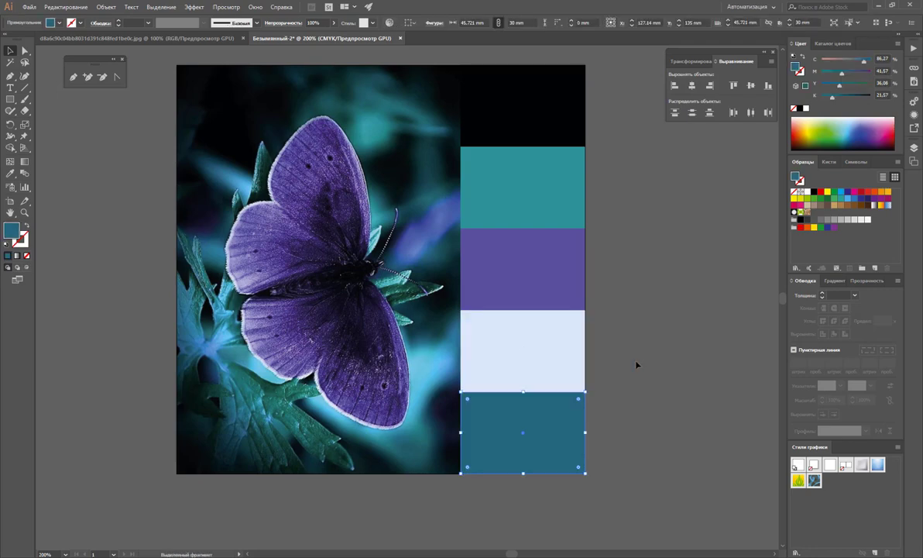
{"action": "left_click", "coordinate": [636, 364]}
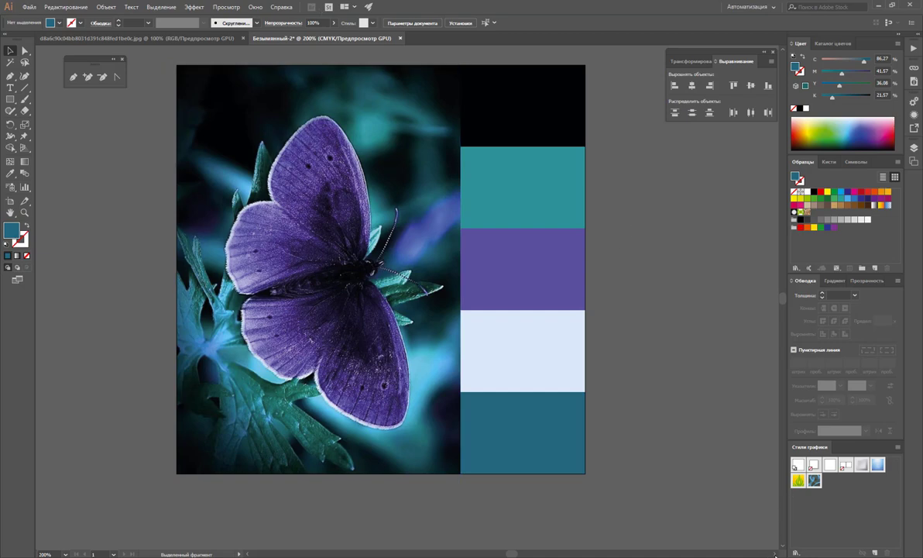
Pan the canvas around the stripes and open the Window menu for swatch libraries.
{"action": "scroll", "coordinate": [592, 452], "scroll_direction": "right", "scroll_amount": 5}
{"action": "scroll", "coordinate": [592, 452], "scroll_direction": "up", "scroll_amount": 2}
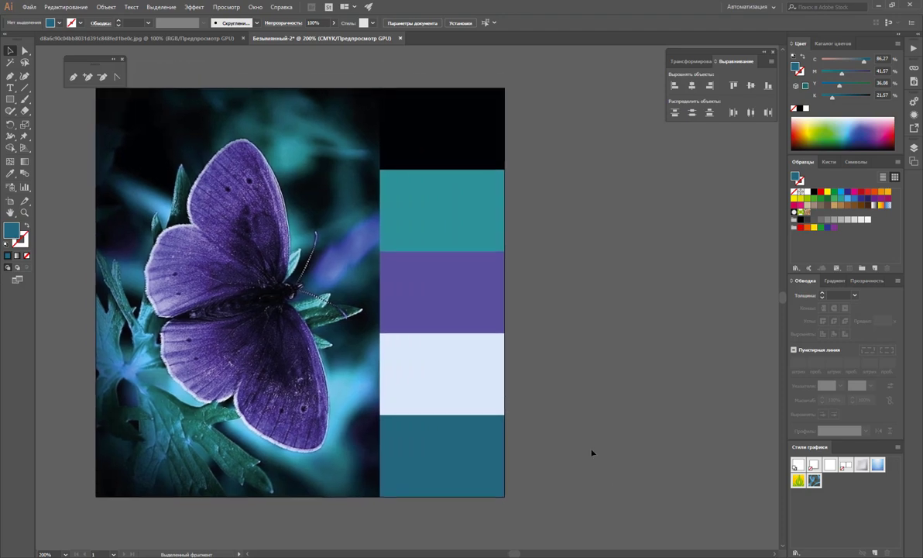
{"action": "scroll", "coordinate": [591, 453], "scroll_direction": "up", "scroll_amount": 1}
{"action": "scroll", "coordinate": [592, 452], "scroll_direction": "up", "scroll_amount": 1}
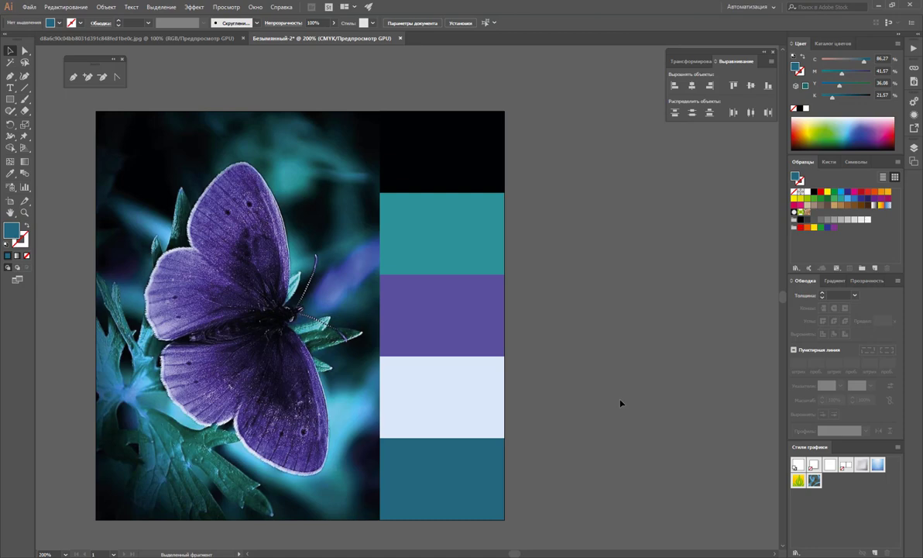
{"action": "scroll", "coordinate": [583, 221], "scroll_direction": "down", "scroll_amount": 1}
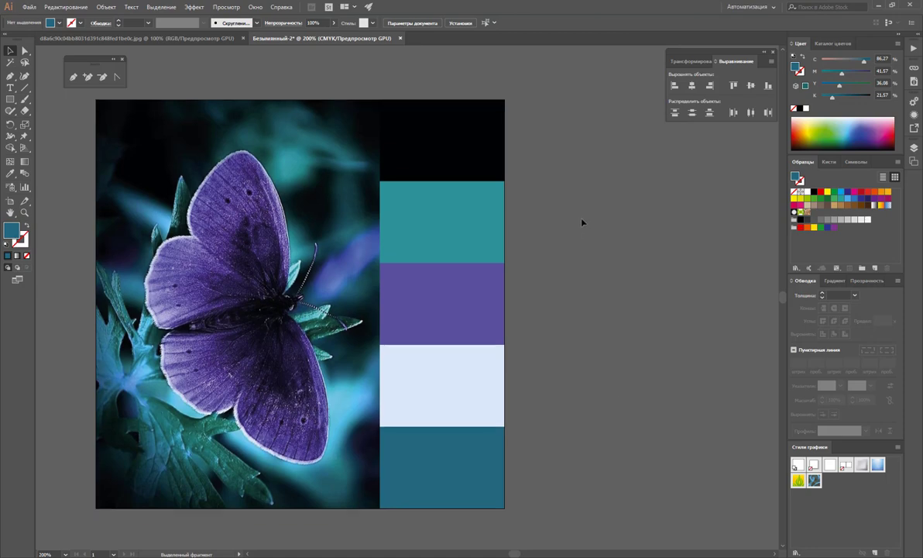
{"action": "scroll", "coordinate": [283, 302], "scroll_direction": "right", "scroll_amount": 2}
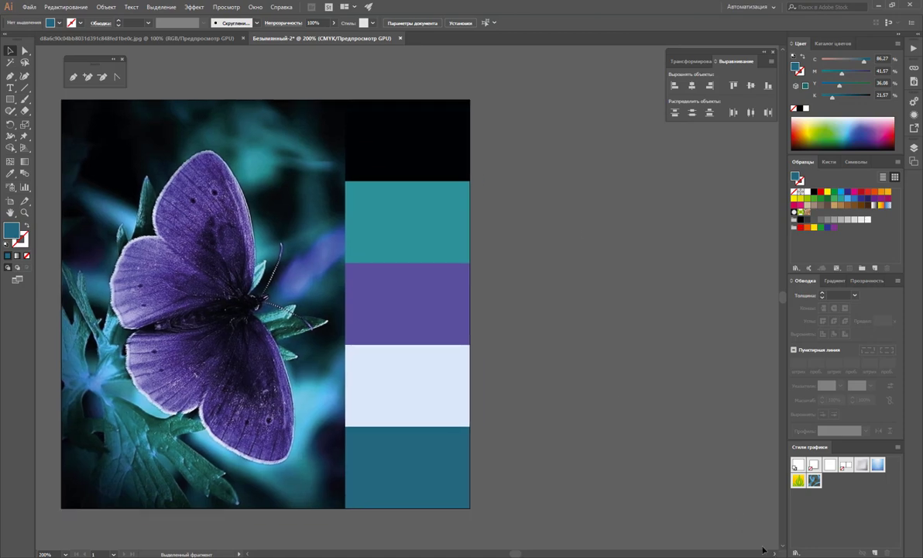
{"action": "left_click", "coordinate": [255, 7]}
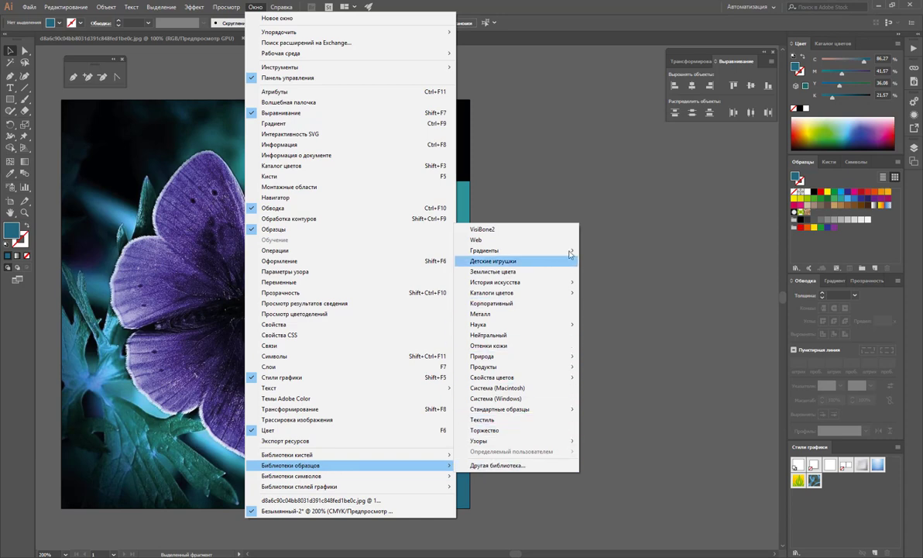
{"action": "mouse_move", "coordinate": [291, 465]}
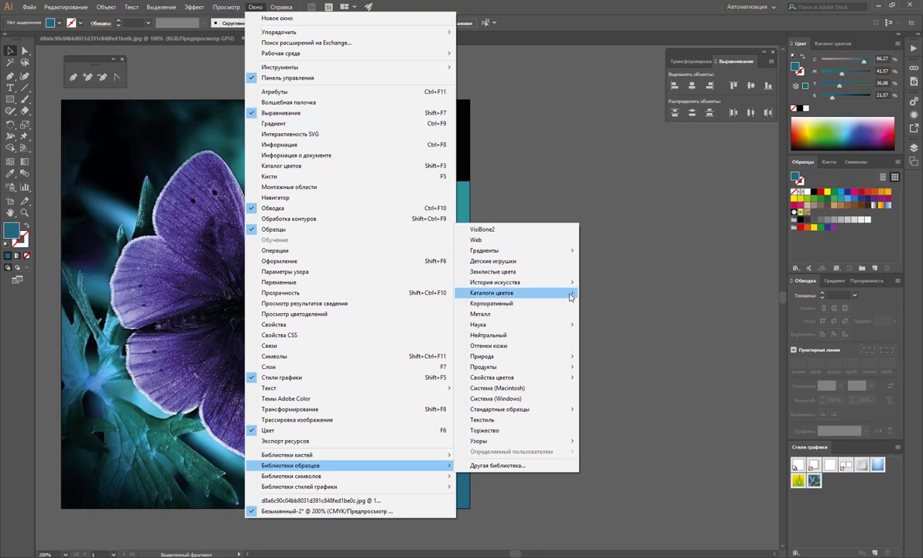
{"action": "mouse_move", "coordinate": [514, 292]}
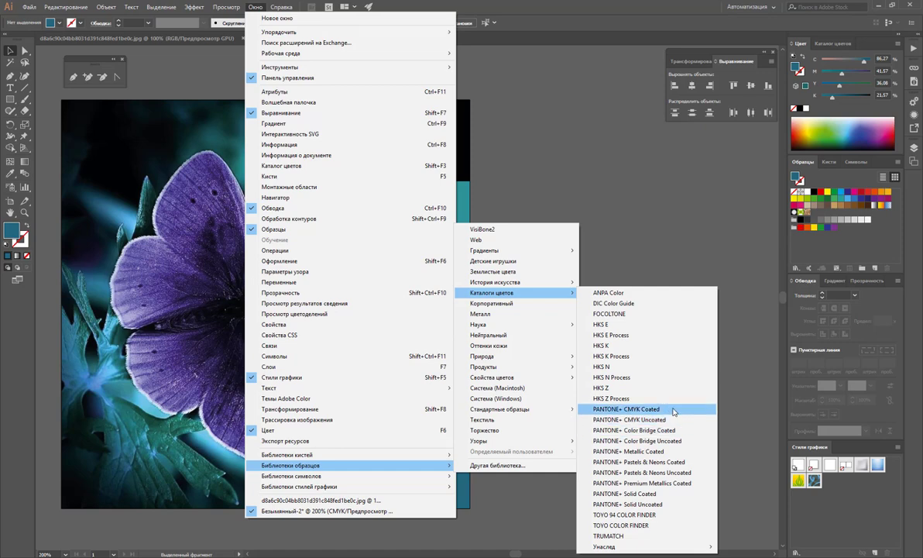
Open PANTONE+ CMYK Coated, move and enlarge its panel, and list swatches with names.
{"action": "left_click", "coordinate": [675, 409]}
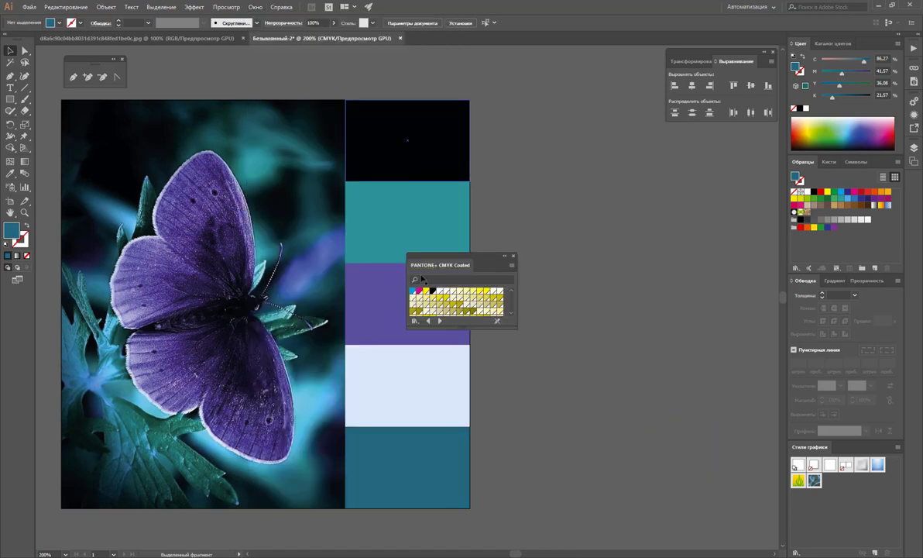
{"action": "left_click_drag", "start_coordinate": [451, 259], "coordinate": [572, 142]}
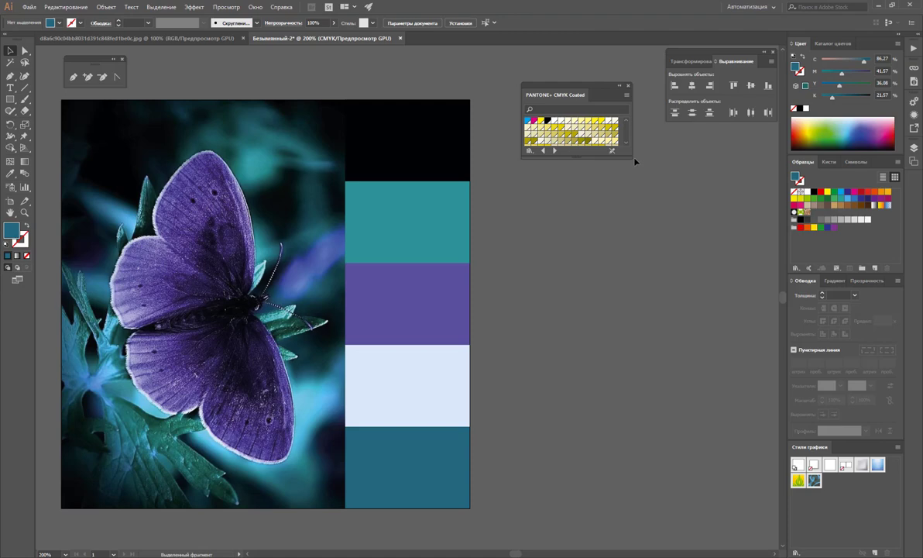
{"action": "left_click_drag", "start_coordinate": [629, 156], "coordinate": [722, 444]}
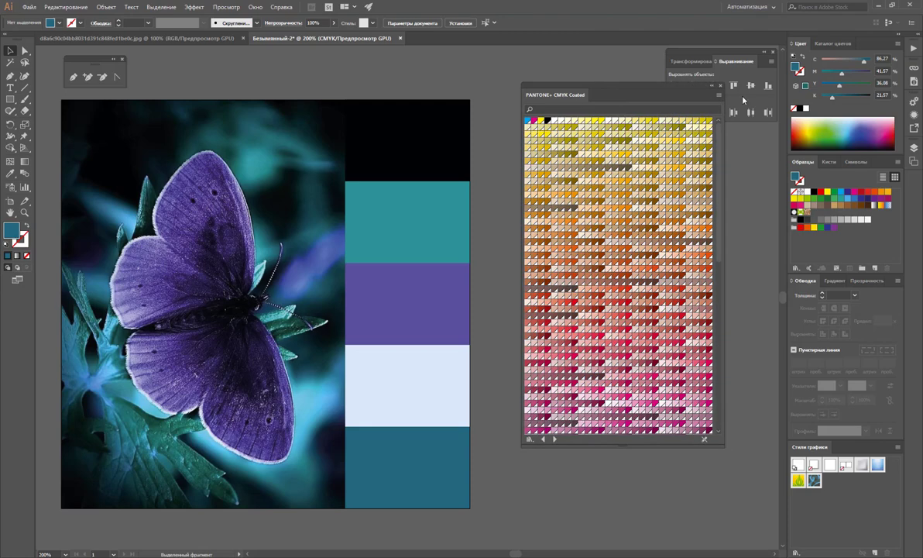
{"action": "left_click", "coordinate": [719, 94]}
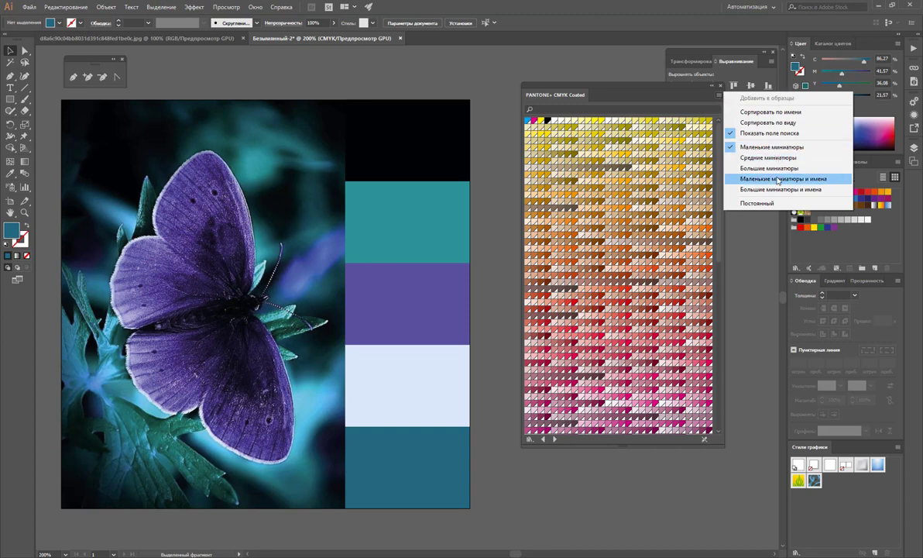
{"action": "left_click", "coordinate": [731, 189]}
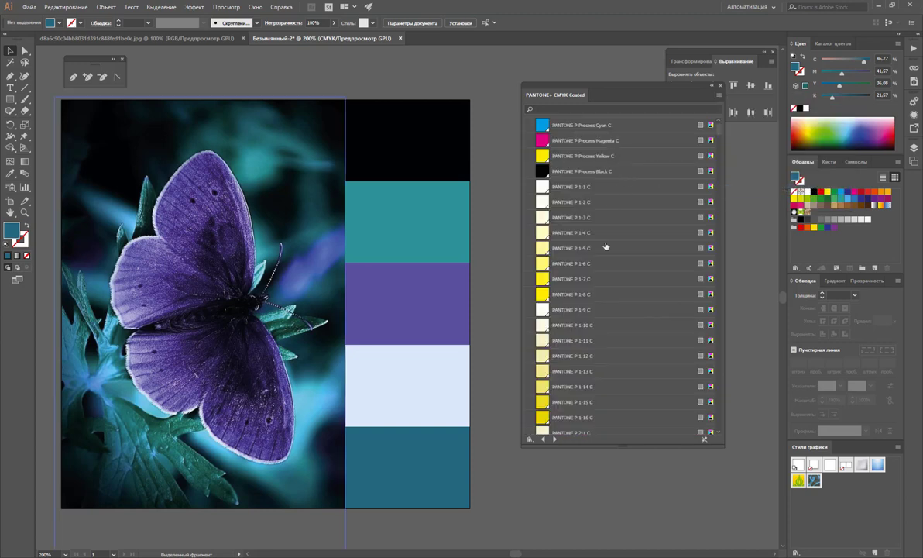
Scroll through the PANTONE+ CMYK Coated list to browse its named swatches.
{"action": "scroll", "coordinate": [605, 246], "scroll_direction": "down", "scroll_amount": 5}
{"action": "scroll", "coordinate": [605, 245], "scroll_direction": "down", "scroll_amount": 1}
{"action": "scroll", "coordinate": [605, 245], "scroll_direction": "down", "scroll_amount": 2}
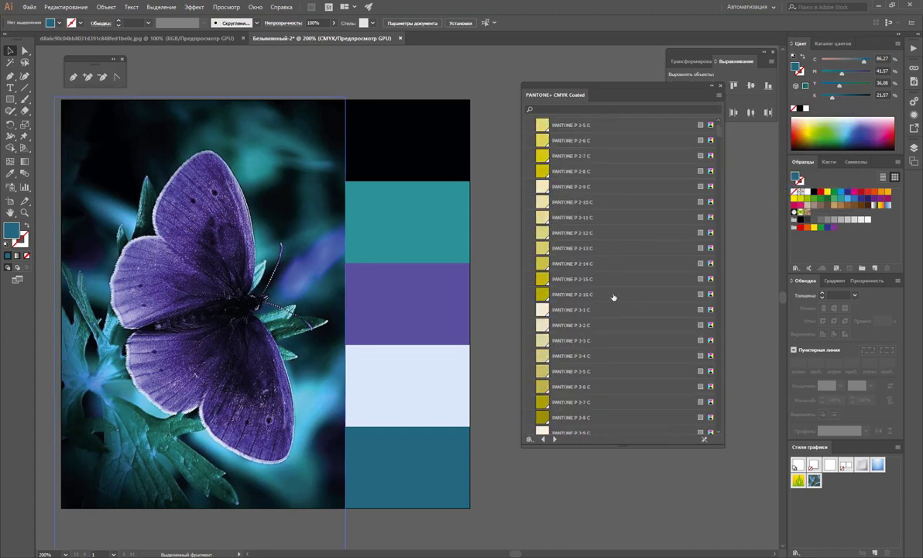
{"action": "scroll", "coordinate": [585, 350], "scroll_direction": "down", "scroll_amount": 1}
{"action": "scroll", "coordinate": [588, 370], "scroll_direction": "up", "scroll_amount": 7}
{"action": "scroll", "coordinate": [590, 356], "scroll_direction": "up", "scroll_amount": 2}
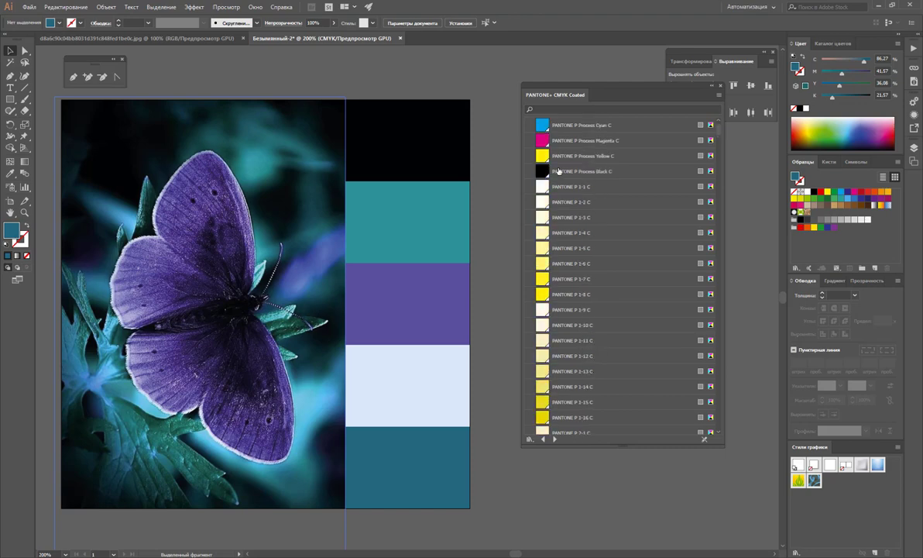
{"action": "left_click_drag", "start_coordinate": [601, 86], "coordinate": [678, 79]}
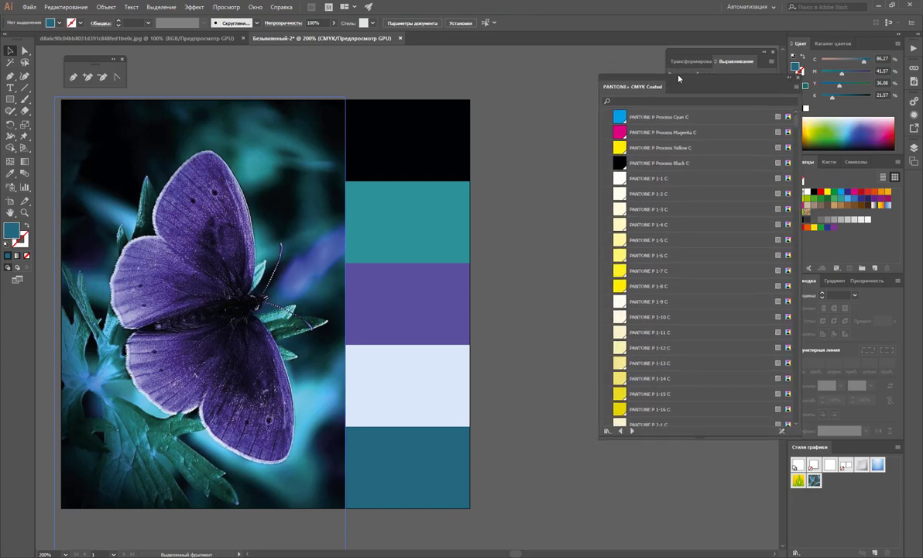
{"action": "scroll", "coordinate": [670, 229], "scroll_direction": "down", "scroll_amount": 12}
{"action": "scroll", "coordinate": [669, 228], "scroll_direction": "down", "scroll_amount": 8}
{"action": "scroll", "coordinate": [671, 226], "scroll_direction": "down", "scroll_amount": 10}
{"action": "scroll", "coordinate": [670, 225], "scroll_direction": "down", "scroll_amount": 10}
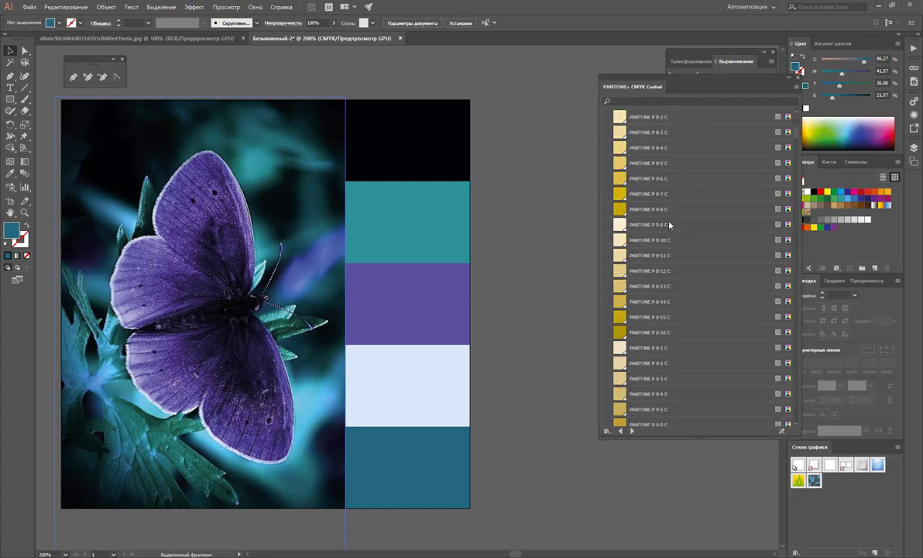
{"action": "scroll", "coordinate": [671, 224], "scroll_direction": "down", "scroll_amount": 10}
{"action": "scroll", "coordinate": [671, 223], "scroll_direction": "down", "scroll_amount": 10}
{"action": "scroll", "coordinate": [670, 222], "scroll_direction": "down", "scroll_amount": 10}
{"action": "scroll", "coordinate": [670, 223], "scroll_direction": "down", "scroll_amount": 10}
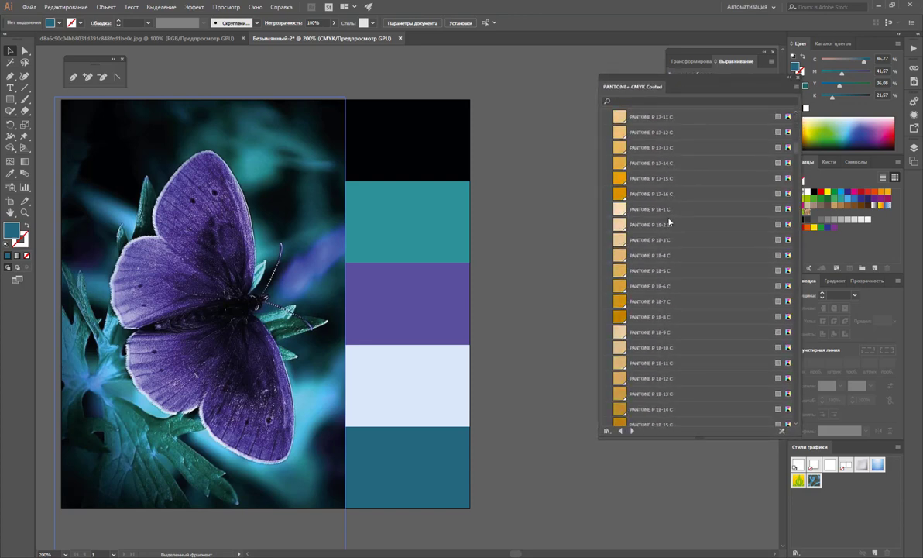
{"action": "scroll", "coordinate": [670, 222], "scroll_direction": "down", "scroll_amount": 10}
{"action": "scroll", "coordinate": [670, 223], "scroll_direction": "down", "scroll_amount": 10}
{"action": "scroll", "coordinate": [670, 220], "scroll_direction": "down", "scroll_amount": 10}
{"action": "scroll", "coordinate": [669, 217], "scroll_direction": "down", "scroll_amount": 10}
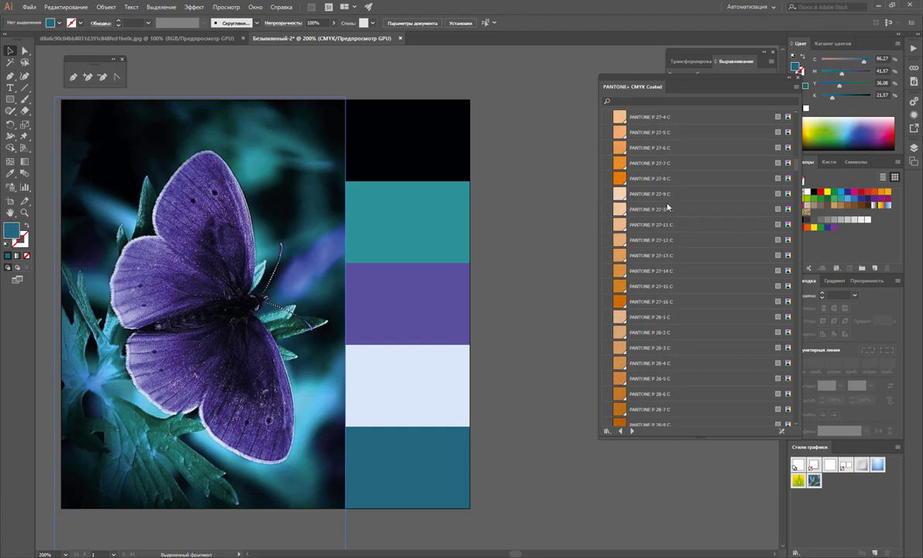
{"action": "scroll", "coordinate": [668, 213], "scroll_direction": "down", "scroll_amount": 10}
{"action": "scroll", "coordinate": [667, 207], "scroll_direction": "down", "scroll_amount": 10}
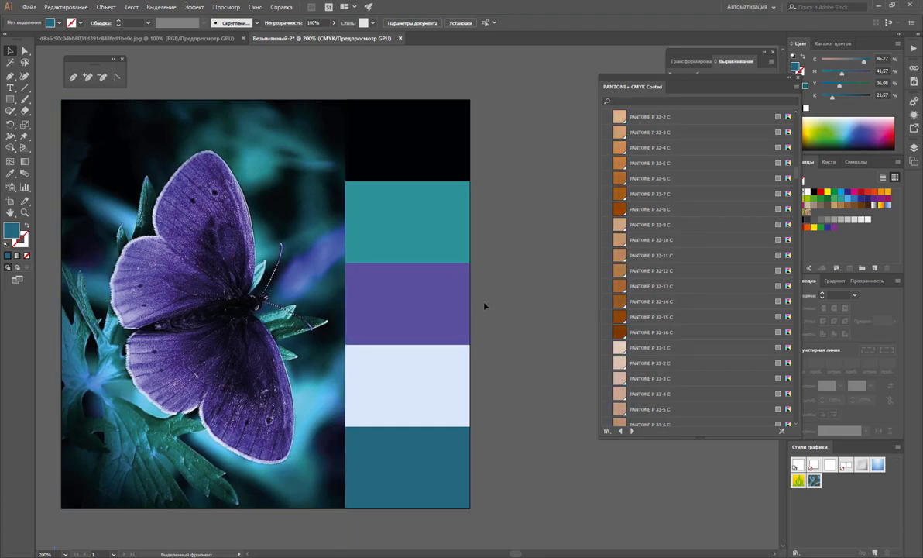
Duplicate the purple stripe to the right of the stripes.
{"action": "left_click_drag", "start_coordinate": [408, 304], "coordinate": [525, 304]}
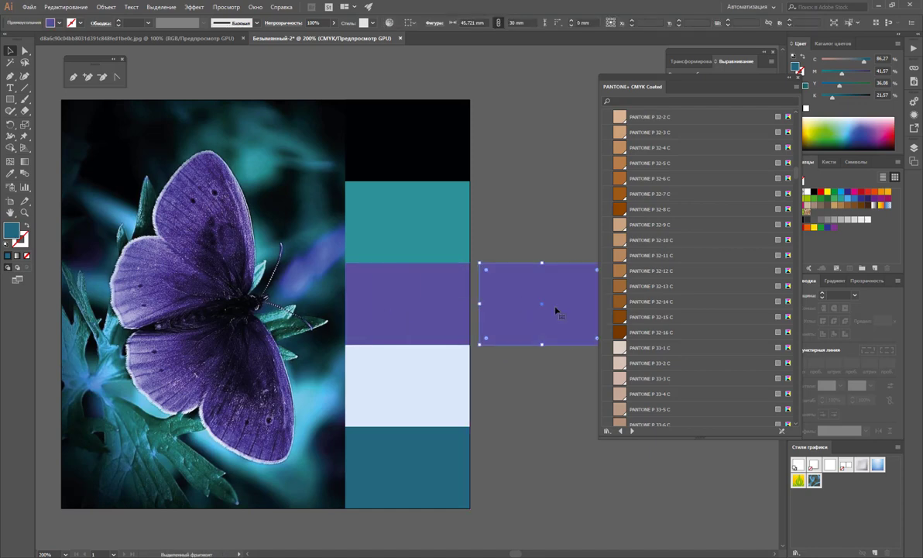
{"action": "left_click", "coordinate": [796, 193]}
{"action": "left_click_drag", "start_coordinate": [795, 194], "coordinate": [791, 280]}
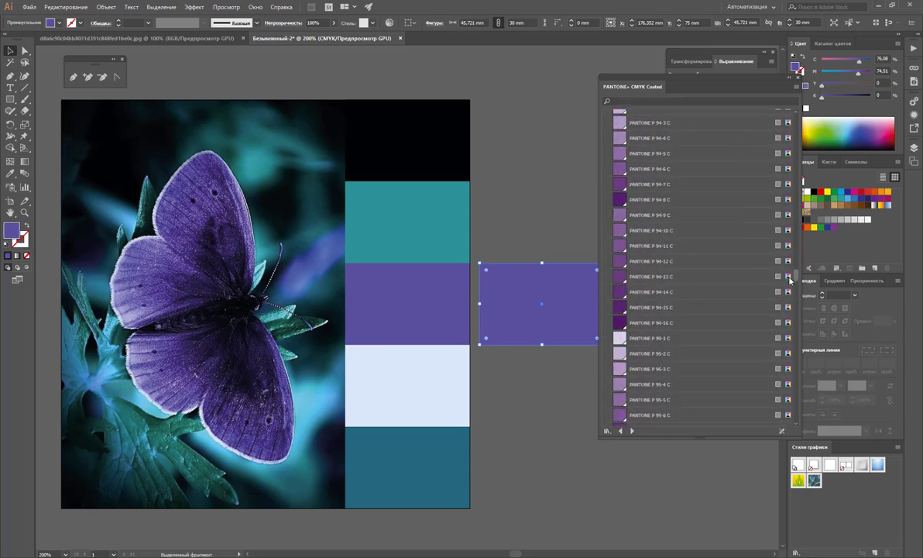
{"action": "scroll", "coordinate": [669, 271], "scroll_direction": "down", "scroll_amount": 2}
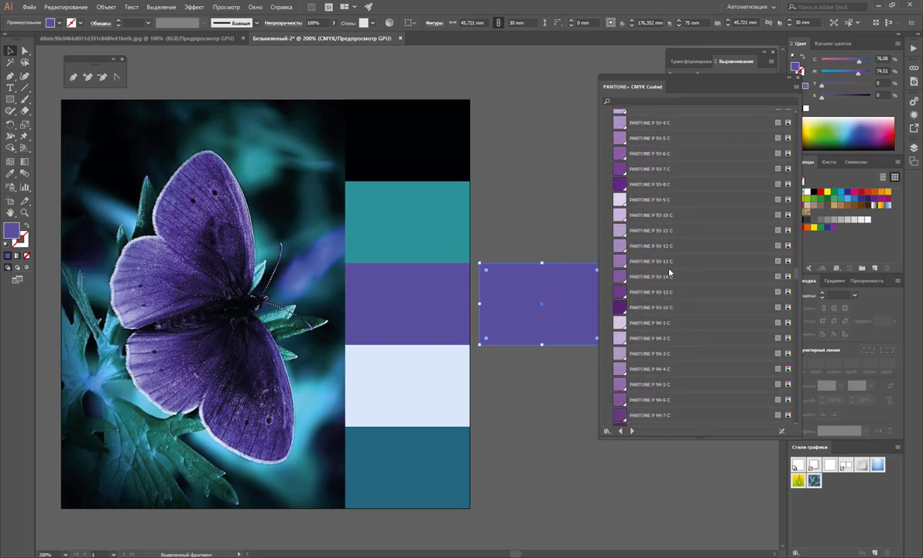
{"action": "scroll", "coordinate": [670, 271], "scroll_direction": "down", "scroll_amount": 1}
{"action": "scroll", "coordinate": [670, 272], "scroll_direction": "down", "scroll_amount": 2}
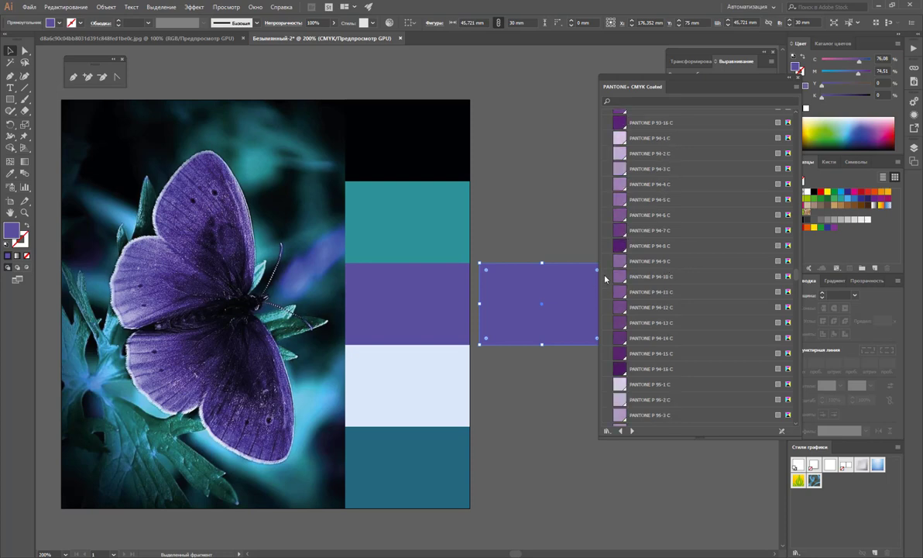
{"action": "scroll", "coordinate": [654, 260], "scroll_direction": "up", "scroll_amount": 3}
{"action": "scroll", "coordinate": [641, 249], "scroll_direction": "up", "scroll_amount": 4}
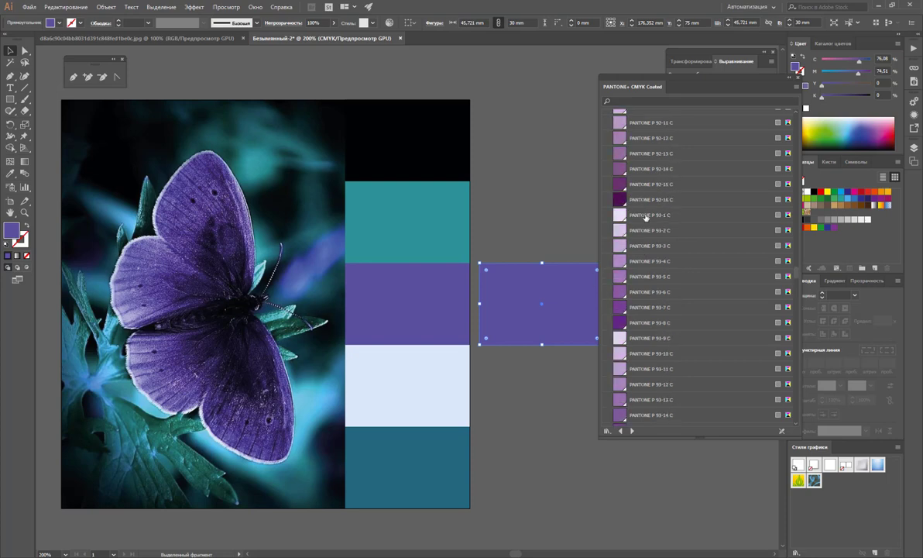
Try PANTONE P 93-4 C and then P 96-13 C on the copy.
{"action": "left_click", "coordinate": [624, 261]}
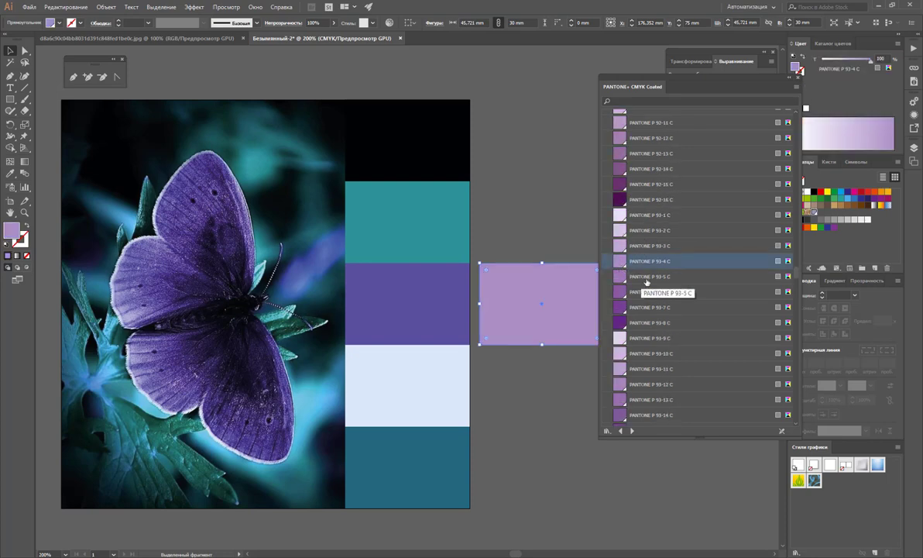
{"action": "scroll", "coordinate": [628, 277], "scroll_direction": "down", "scroll_amount": 3}
{"action": "scroll", "coordinate": [643, 281], "scroll_direction": "down", "scroll_amount": 5}
{"action": "scroll", "coordinate": [647, 283], "scroll_direction": "down", "scroll_amount": 4}
{"action": "scroll", "coordinate": [648, 283], "scroll_direction": "down", "scroll_amount": 1}
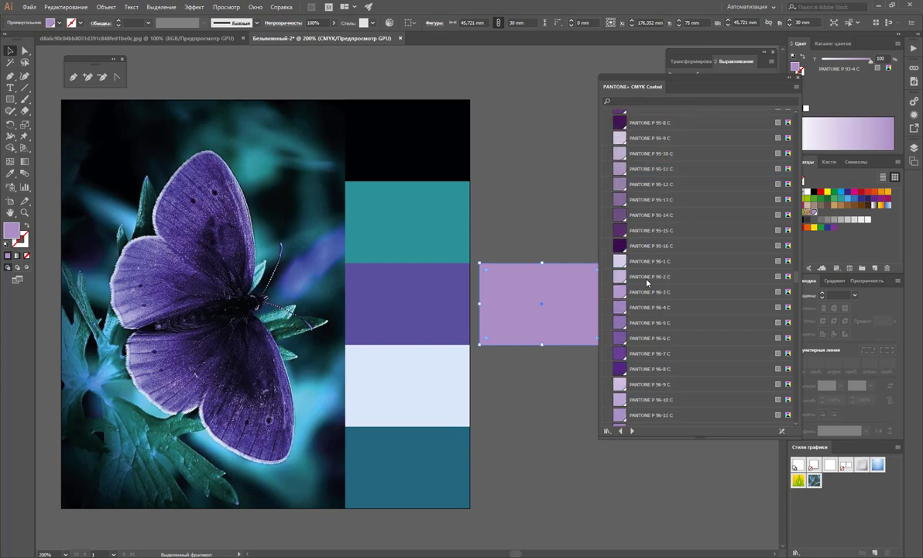
{"action": "scroll", "coordinate": [648, 283], "scroll_direction": "down", "scroll_amount": 2}
{"action": "scroll", "coordinate": [648, 282], "scroll_direction": "down", "scroll_amount": 1}
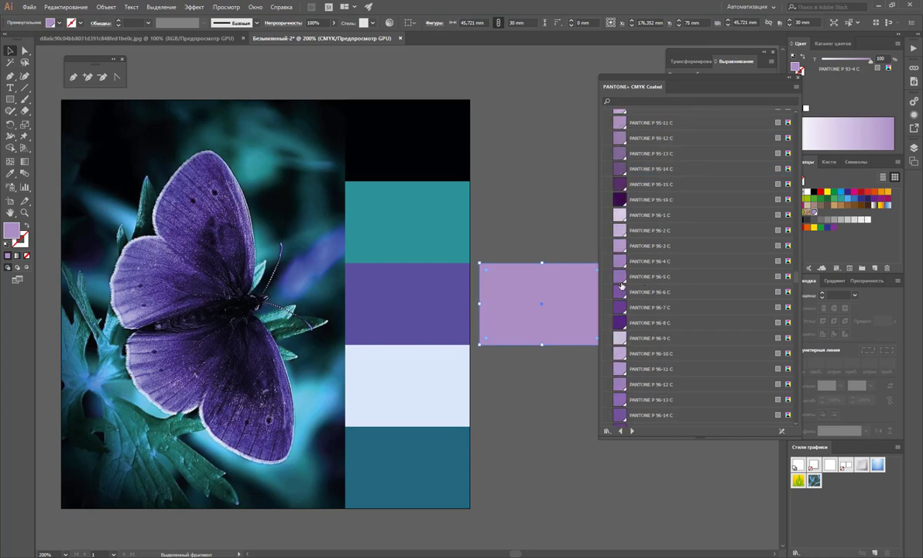
{"action": "scroll", "coordinate": [630, 308], "scroll_direction": "down", "scroll_amount": 1}
{"action": "left_click", "coordinate": [620, 354]}
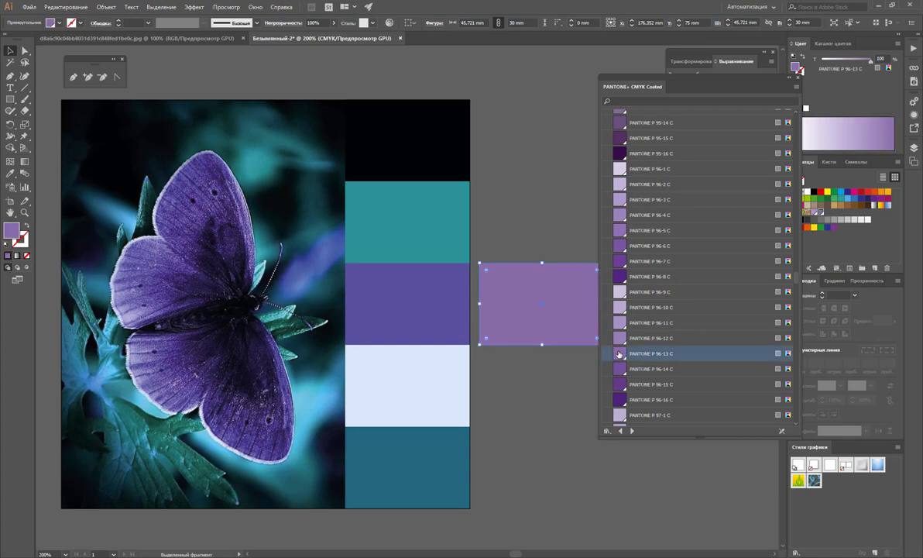
Fill the copy with PANTONE P 99-7 C after comparing P 99-6 C, then deselect.
{"action": "scroll", "coordinate": [631, 341], "scroll_direction": "down", "scroll_amount": 4}
{"action": "scroll", "coordinate": [656, 323], "scroll_direction": "down", "scroll_amount": 3}
{"action": "scroll", "coordinate": [656, 323], "scroll_direction": "down", "scroll_amount": 2}
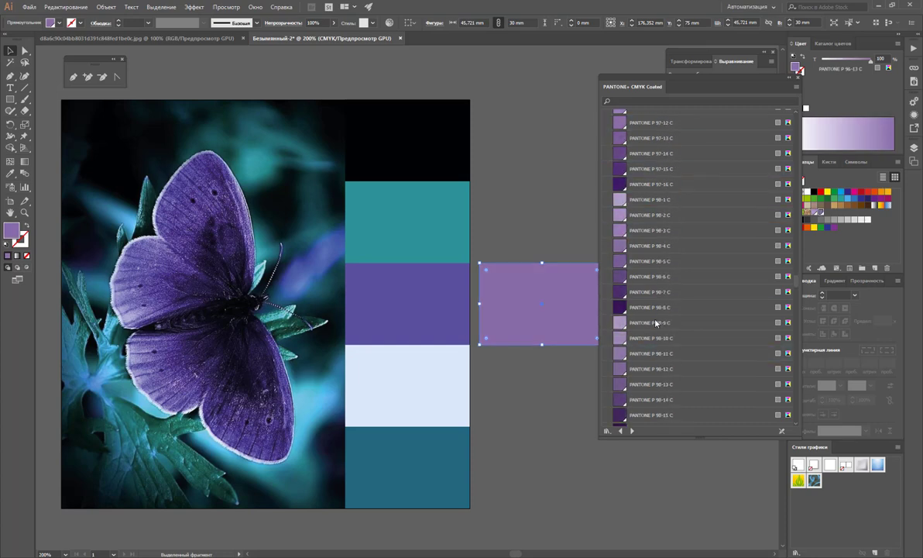
{"action": "scroll", "coordinate": [655, 323], "scroll_direction": "down", "scroll_amount": 1}
{"action": "scroll", "coordinate": [656, 322], "scroll_direction": "down", "scroll_amount": 2}
{"action": "scroll", "coordinate": [656, 323], "scroll_direction": "down", "scroll_amount": 1}
{"action": "scroll", "coordinate": [656, 323], "scroll_direction": "down", "scroll_amount": 1}
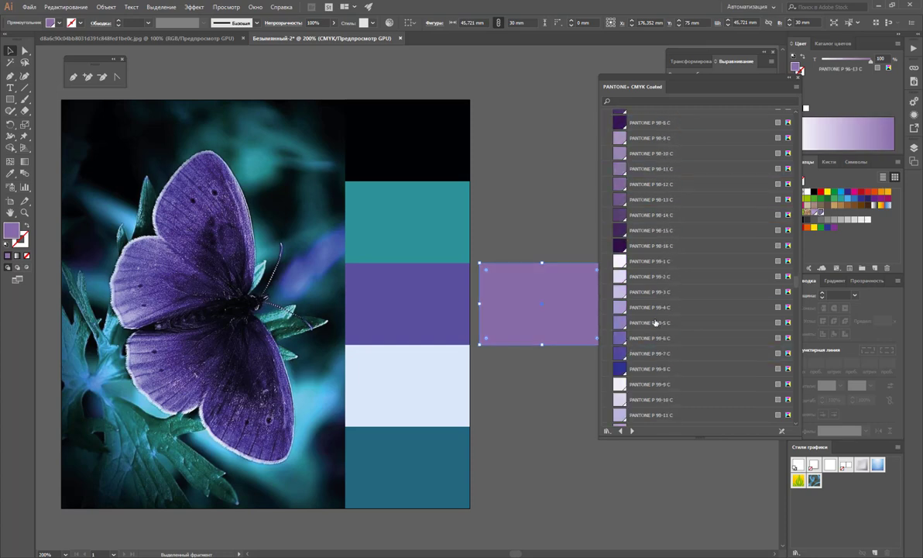
{"action": "left_click", "coordinate": [620, 355]}
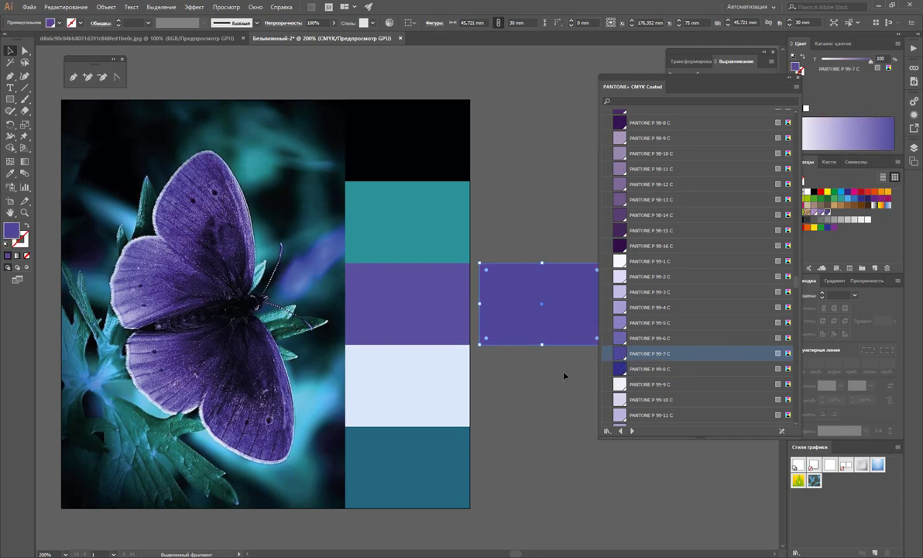
{"action": "left_click", "coordinate": [620, 337]}
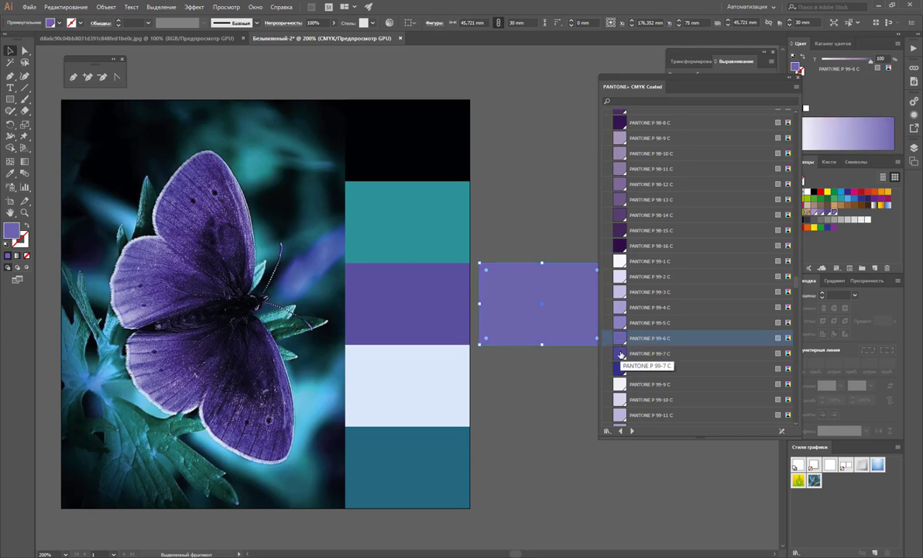
{"action": "left_click", "coordinate": [620, 354]}
{"action": "left_click", "coordinate": [552, 375]}
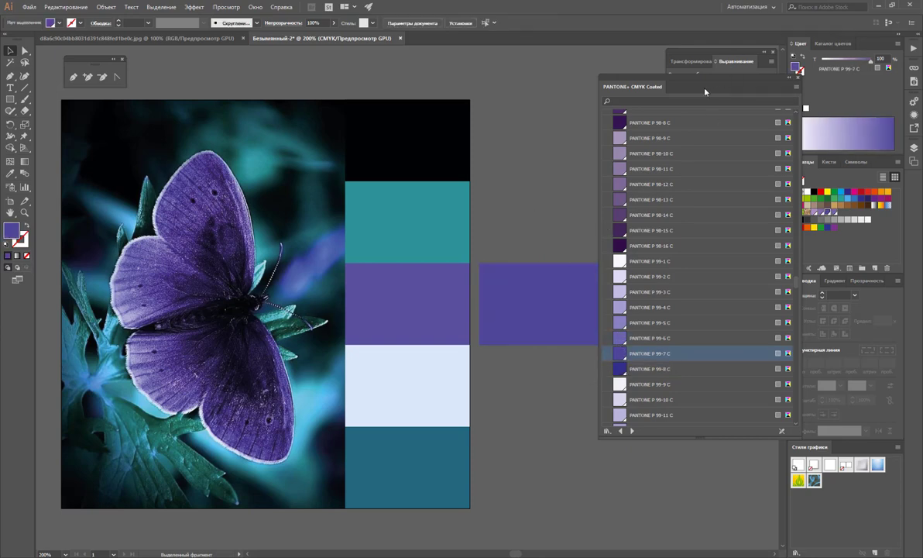
{"action": "left_click_drag", "start_coordinate": [702, 83], "coordinate": [708, 77]}
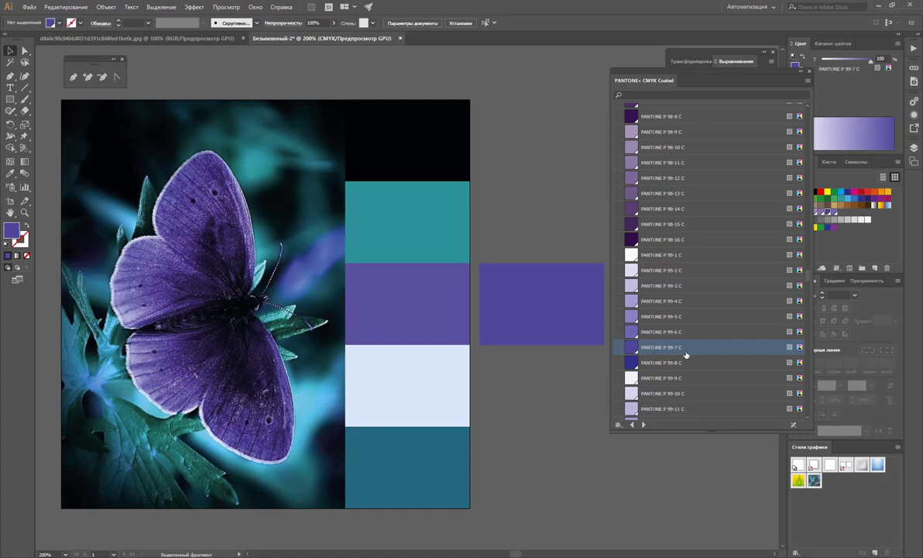
{"action": "double_click", "coordinate": [12, 230]}
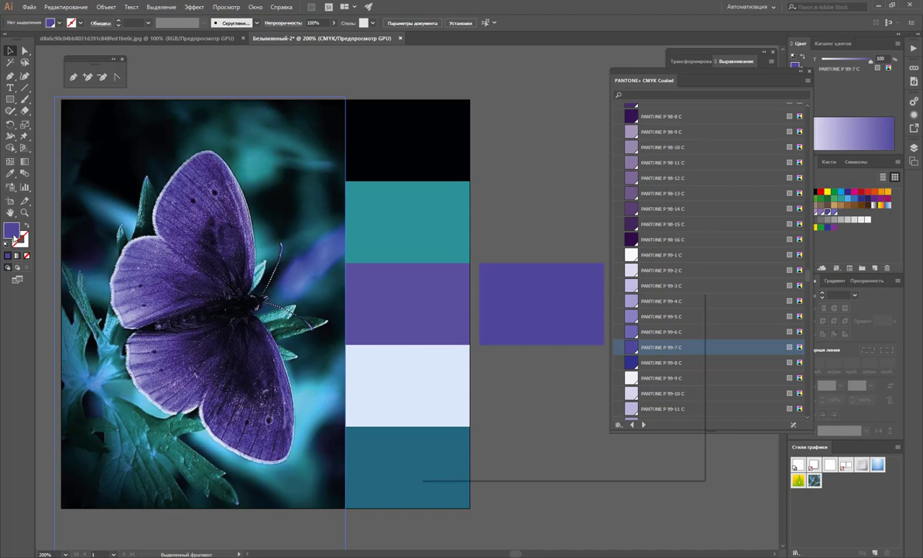
{"action": "left_click_drag", "start_coordinate": [564, 295], "coordinate": [460, 66]}
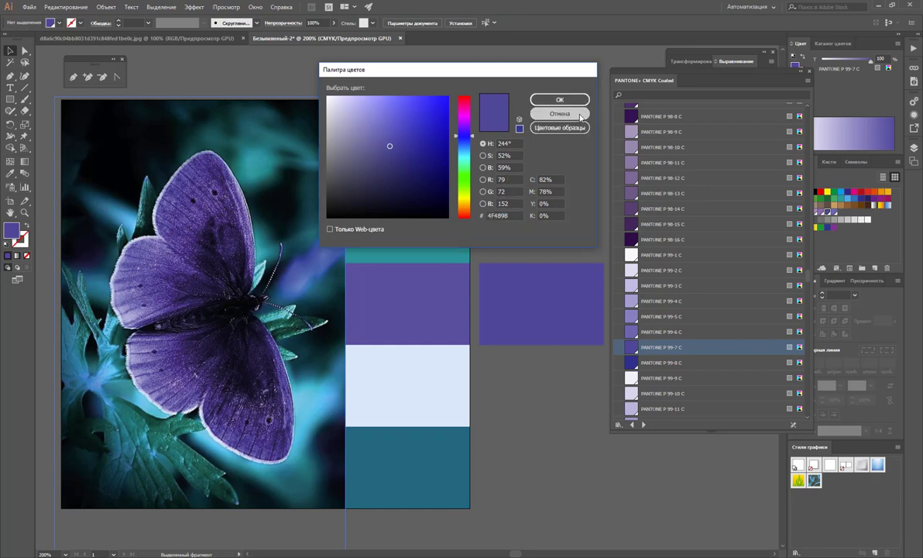
{"action": "left_click", "coordinate": [560, 114]}
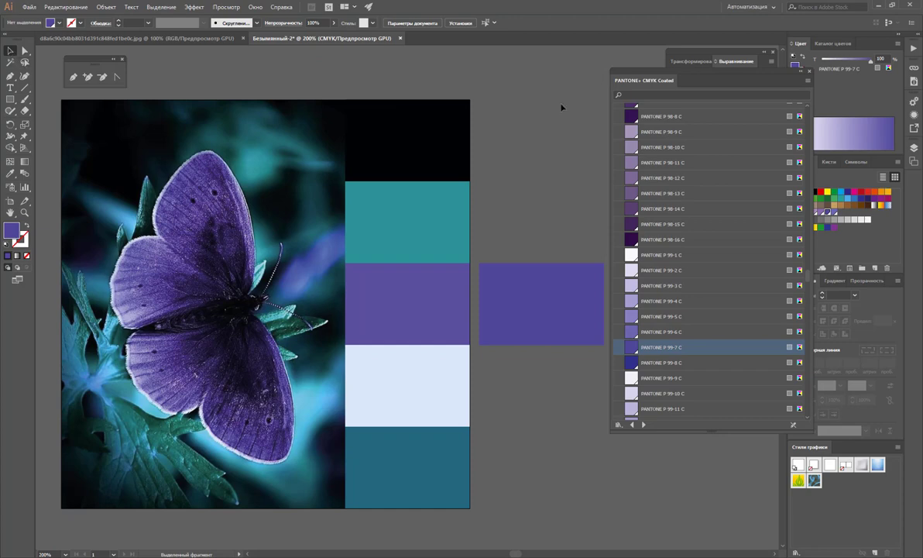